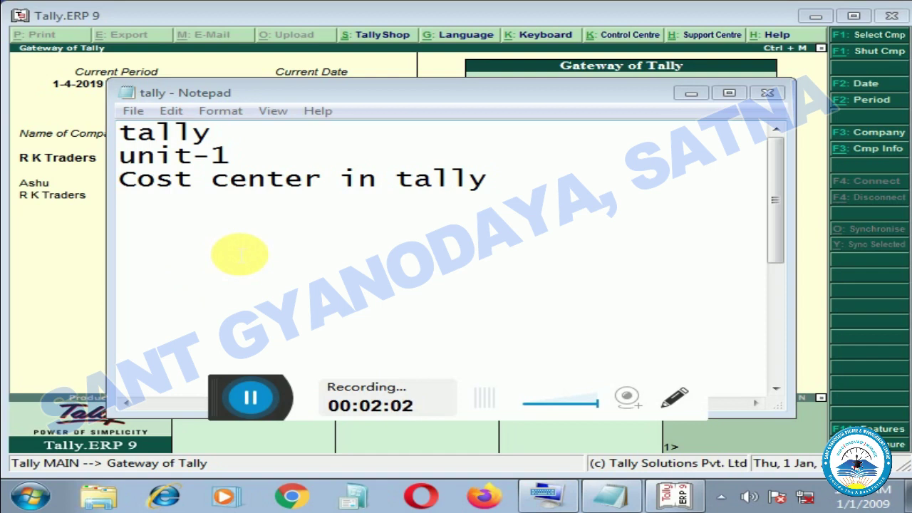
# - Number the two cost center lines in the note, "1." before Primary cost center and "2." before Secondary cost center
pyautogui.moveTo(774, 164); pyautogui.dragTo(783, 280)
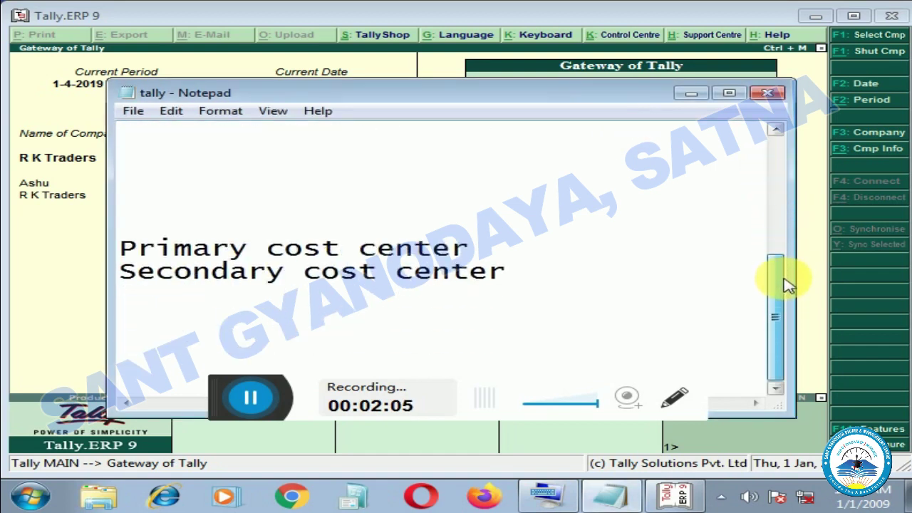
pyautogui.click(137, 250)
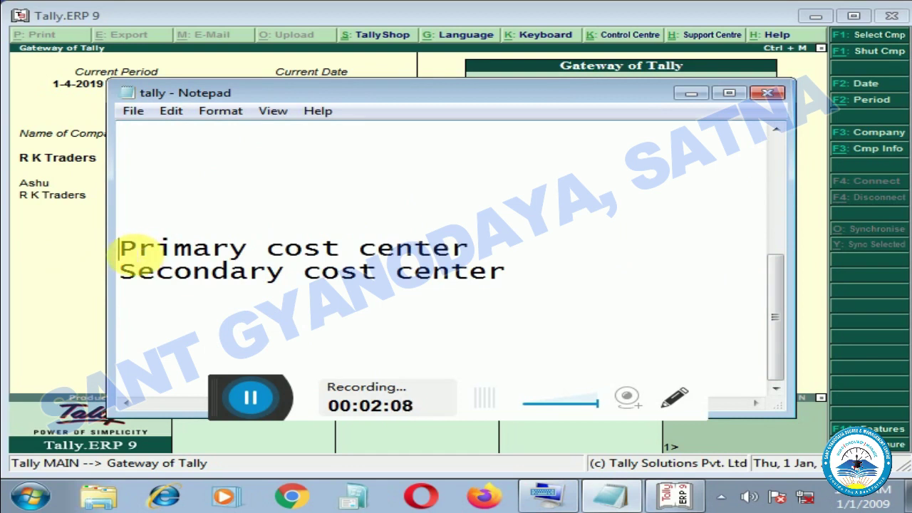
pyautogui.write('1')
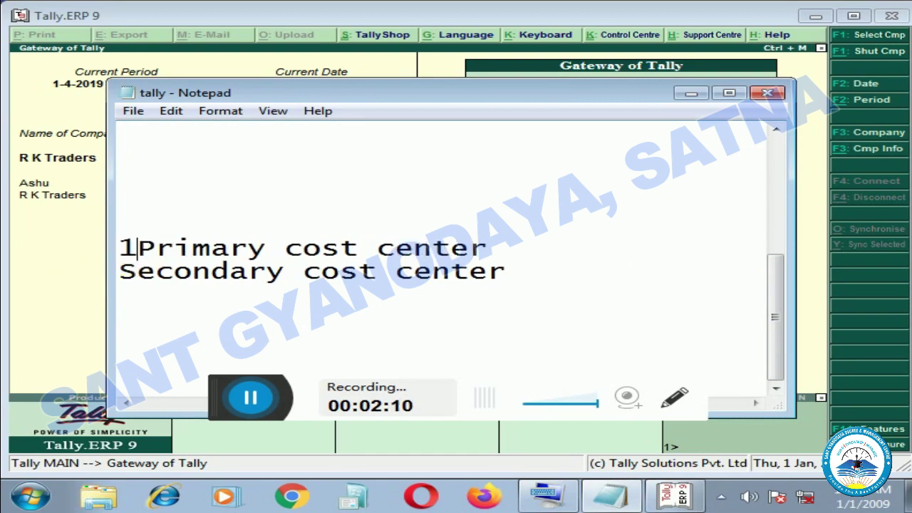
pyautogui.write('.')
pyautogui.click(139, 263)
pyautogui.press('Home')
pyautogui.write('2')
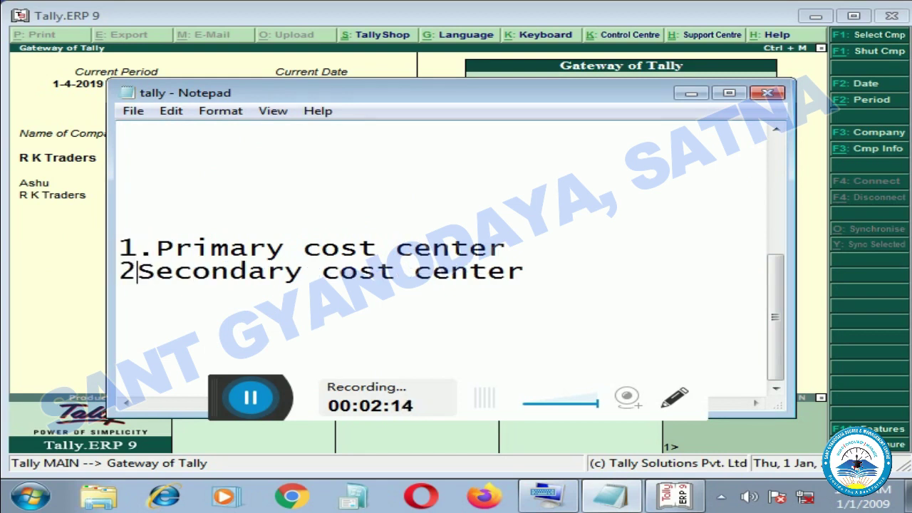
pyautogui.write('.')
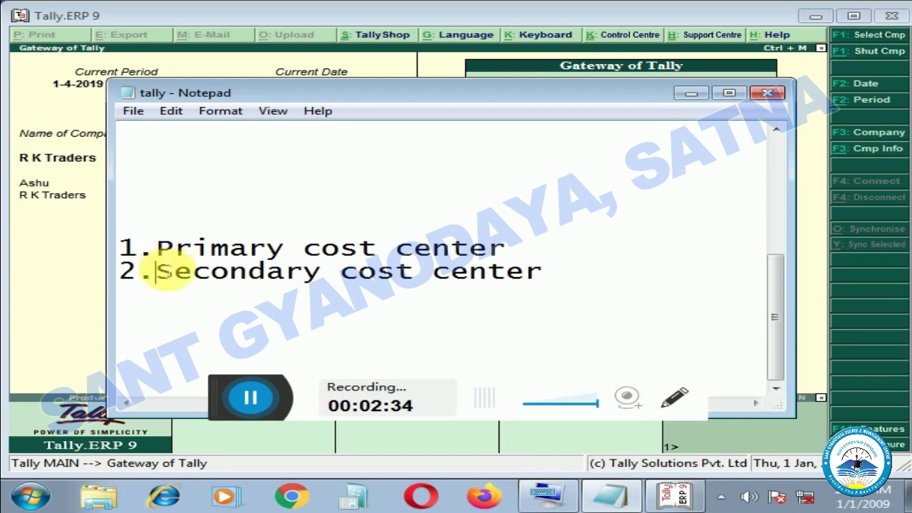
# - Highlight the Primary cost center and Secondary cost center lines in the note
pyautogui.moveTo(157, 248); pyautogui.dragTo(528, 248)
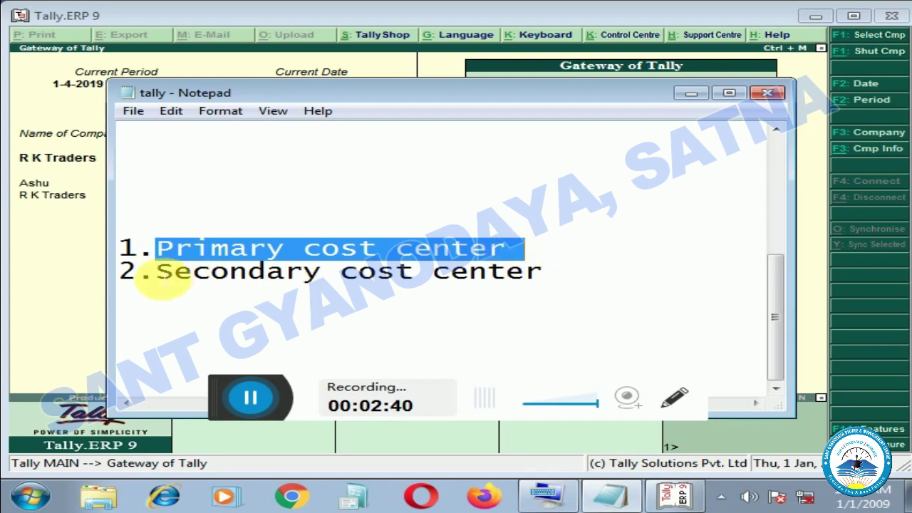
pyautogui.moveTo(158, 271); pyautogui.dragTo(545, 273)
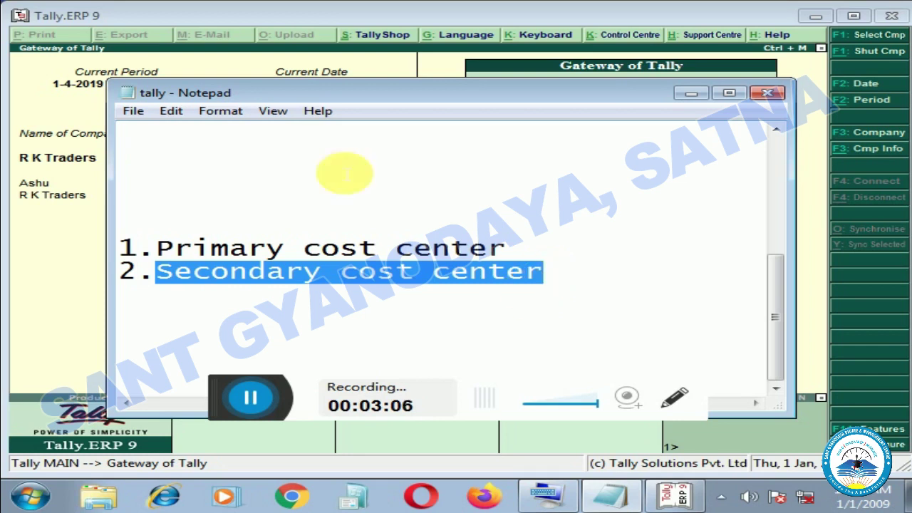
pyautogui.moveTo(161, 245); pyautogui.dragTo(481, 292)
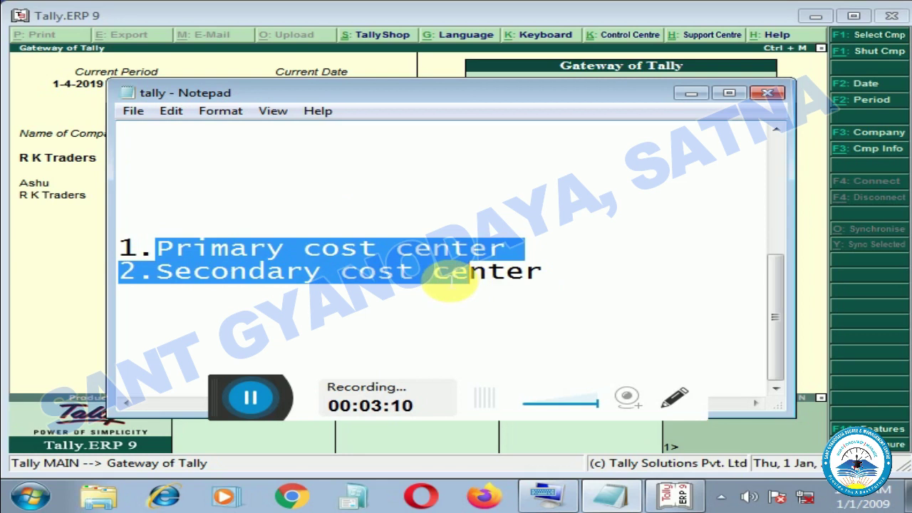
pyautogui.moveTo(450, 283); pyautogui.dragTo(549, 269)
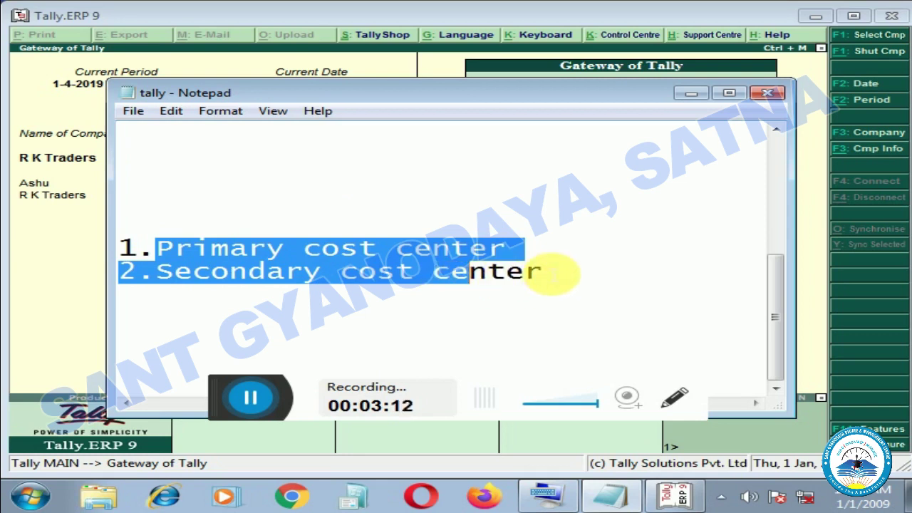
pyautogui.click(543, 275)
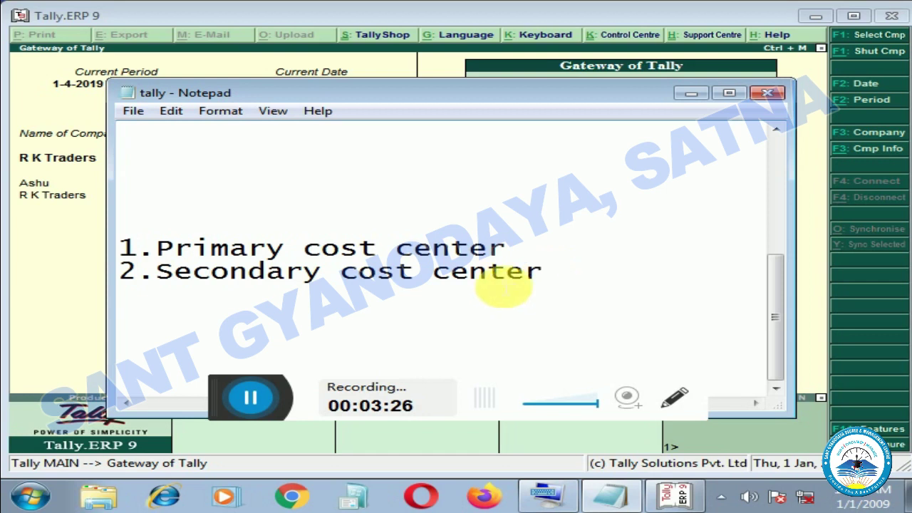
pyautogui.click(251, 399)
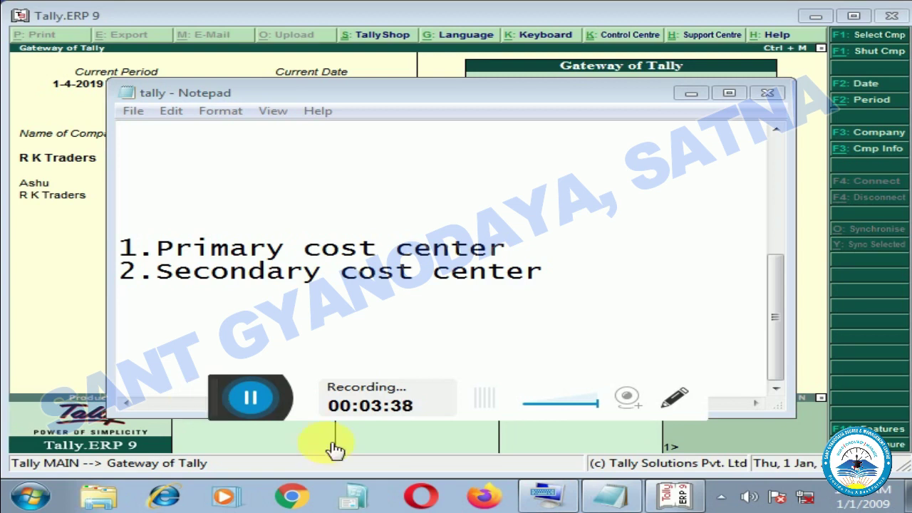
# - Add the heading "Ex." below the numbered cost center lines, separated by a blank line
pyautogui.click(570, 292)
pyautogui.press('Return')
pyautogui.press('Return')
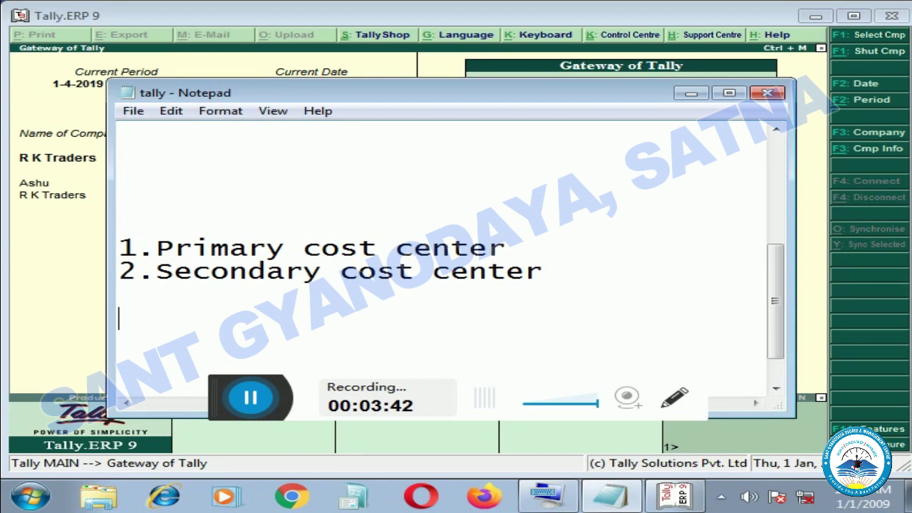
pyautogui.write('Exp')
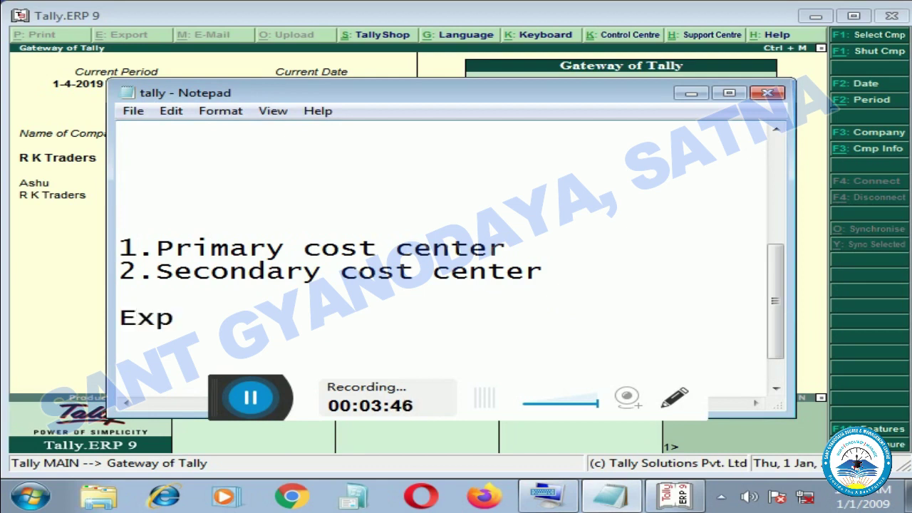
pyautogui.press('BackSpace')
pyautogui.write('.')
pyautogui.press('Return')
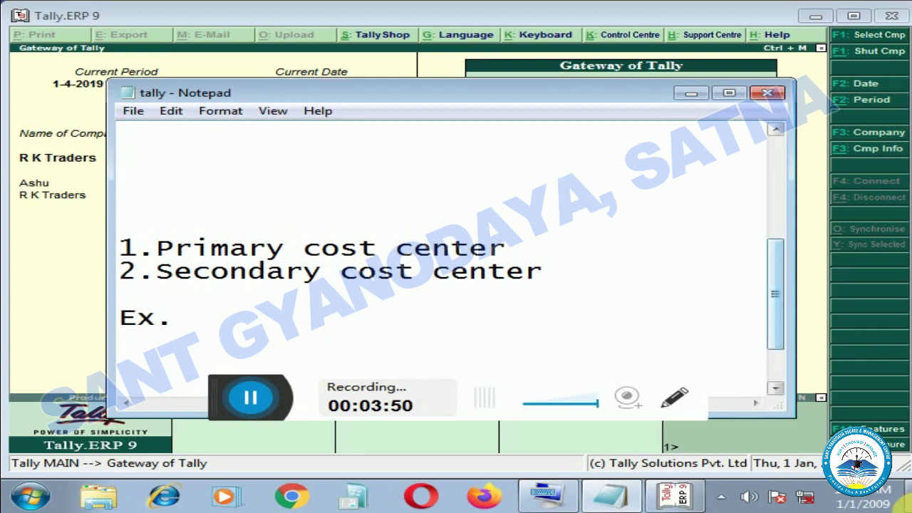
# - Write "1. Sales department" as the first example under the "Ex." heading
pyautogui.write('1')
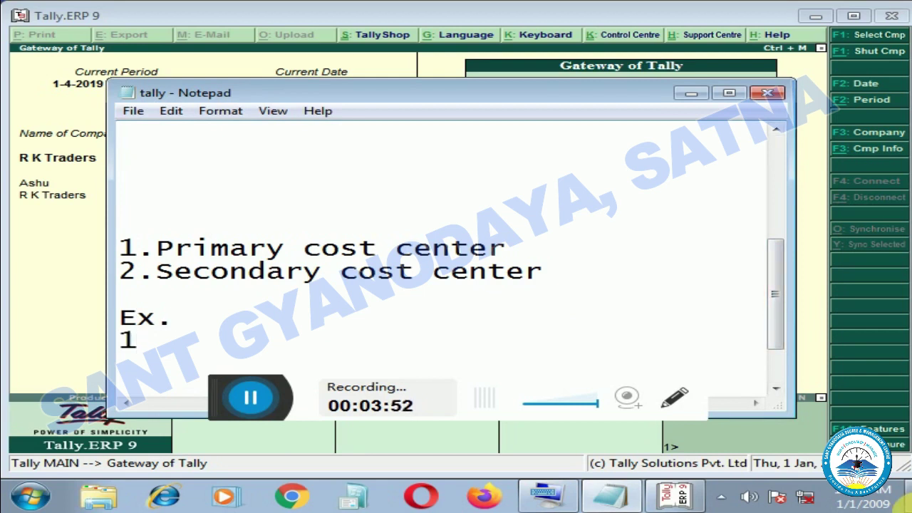
pyautogui.write('. Sa')
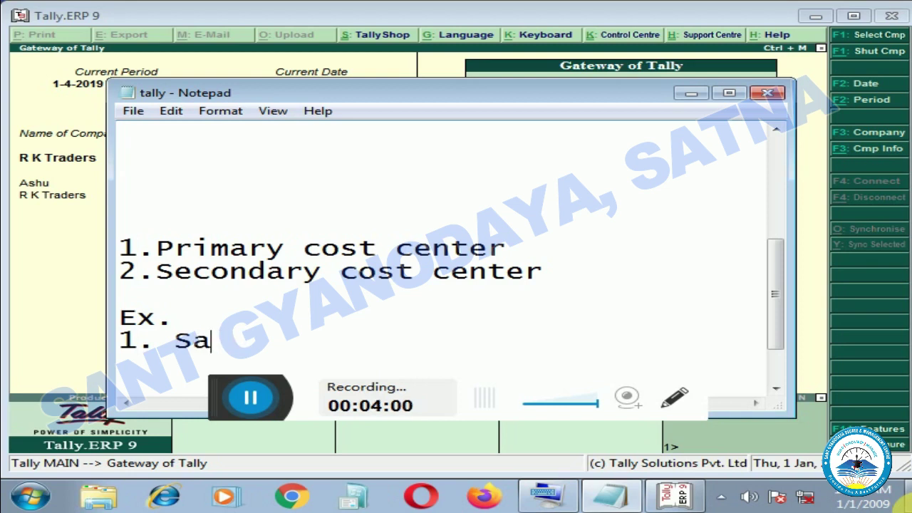
pyautogui.write('les depe')
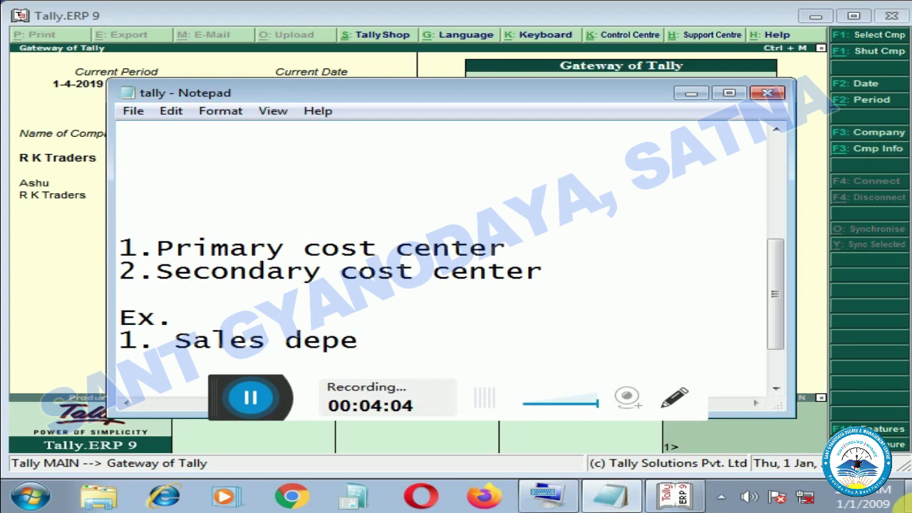
pyautogui.press('BackSpace')
pyautogui.write('artment')
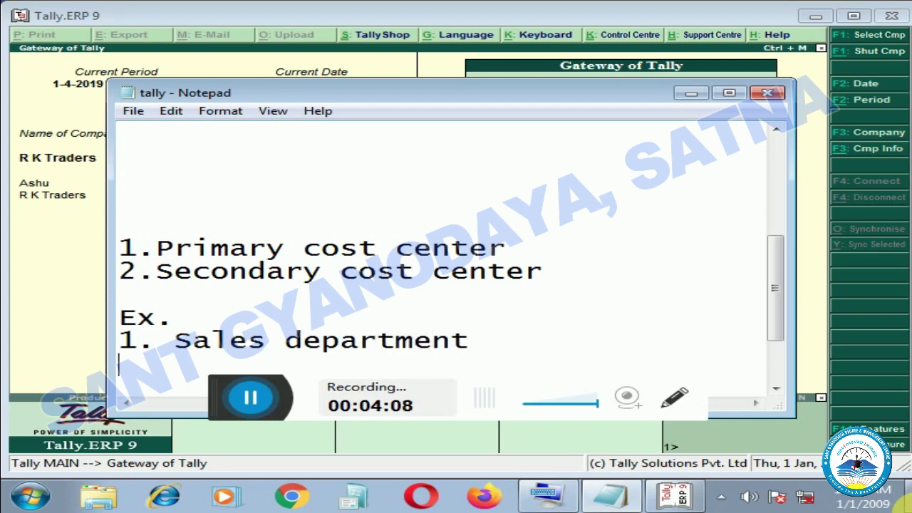
# - Append "(Primary)" to the end of the Sales department line and start a new line below it
pyautogui.press('Up')
pyautogui.press('Right')
pyautogui.press('Right')
pyautogui.press('Right')
pyautogui.press('Right')
pyautogui.press('Right')
pyautogui.press('Right')
pyautogui.press('Right')
pyautogui.press('Right')
pyautogui.press('Right')
pyautogui.press('Right')
pyautogui.press('Right')
pyautogui.press('Right')
pyautogui.press('Right')
pyautogui.press('Right')
pyautogui.press('Right')
pyautogui.press('Right')
pyautogui.press('Right')
pyautogui.press('Right')
pyautogui.press('Right')
pyautogui.write('<')
pyautogui.press('BackSpace')
pyautogui.write('(Pr')
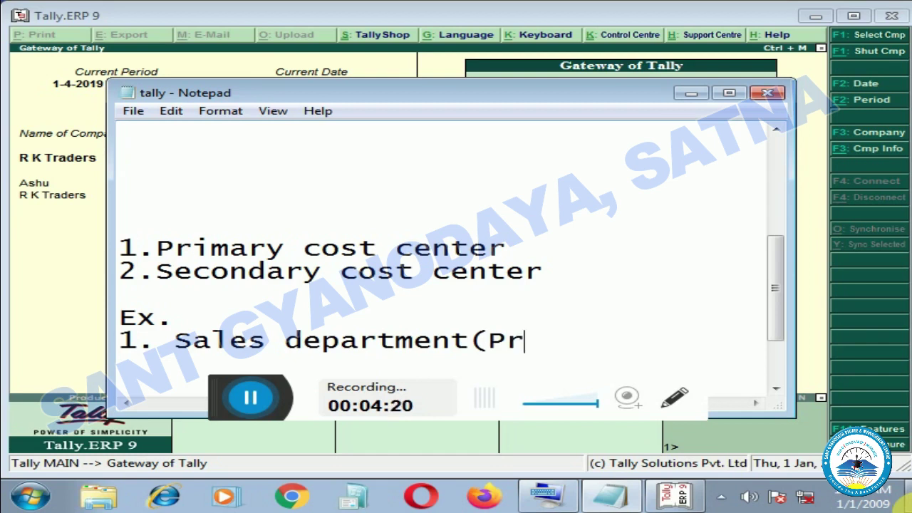
pyautogui.write('imary>')
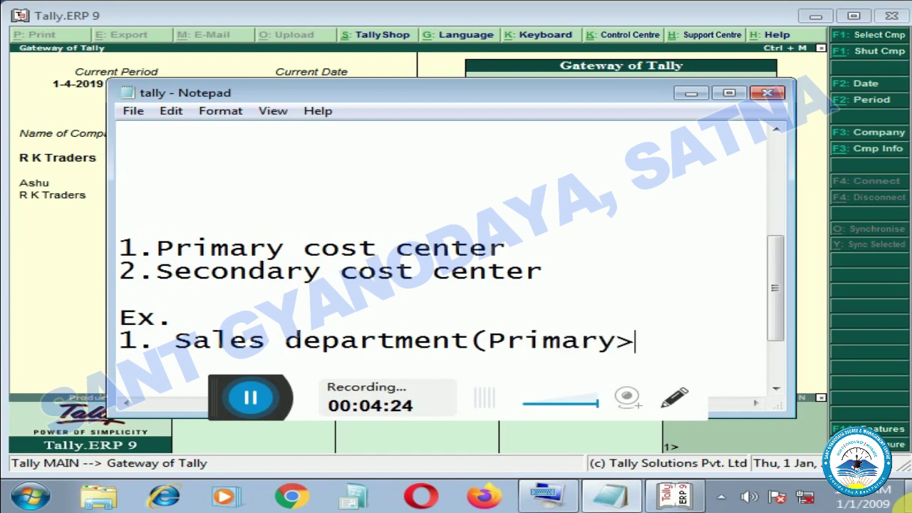
pyautogui.press('BackSpace')
pyautogui.write(')')
pyautogui.press('Return')
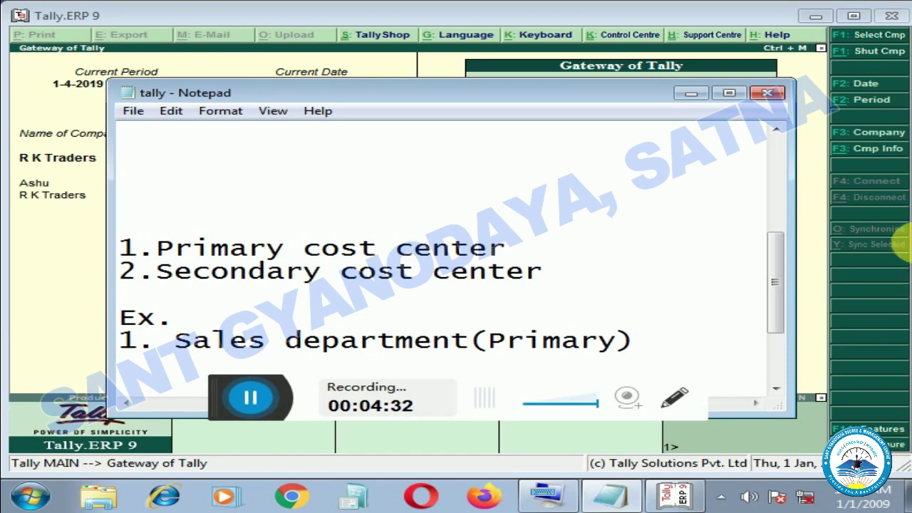
# - Add "1.Bhopal" as the first indented sub-item under the Sales department line
pyautogui.write('1.bhopal')
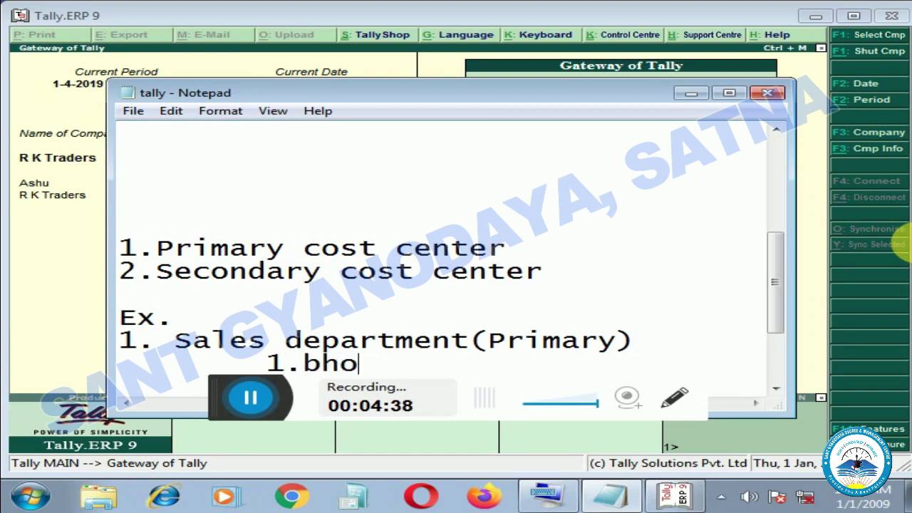
pyautogui.press('BackSpace')
pyautogui.press('BackSpace')
pyautogui.press('BackSpace')
pyautogui.press('BackSpace')
pyautogui.press('BackSpace')
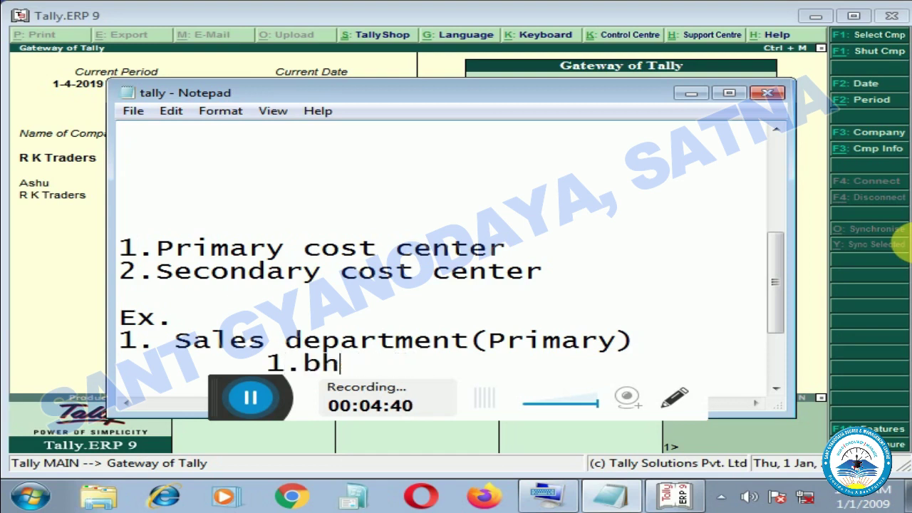
pyautogui.press('BackSpace')
pyautogui.write('B')
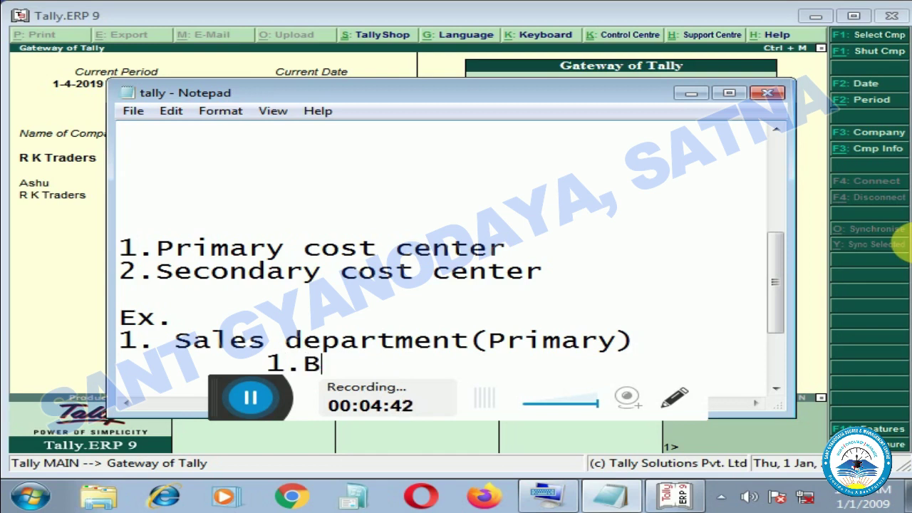
pyautogui.write('hopal')
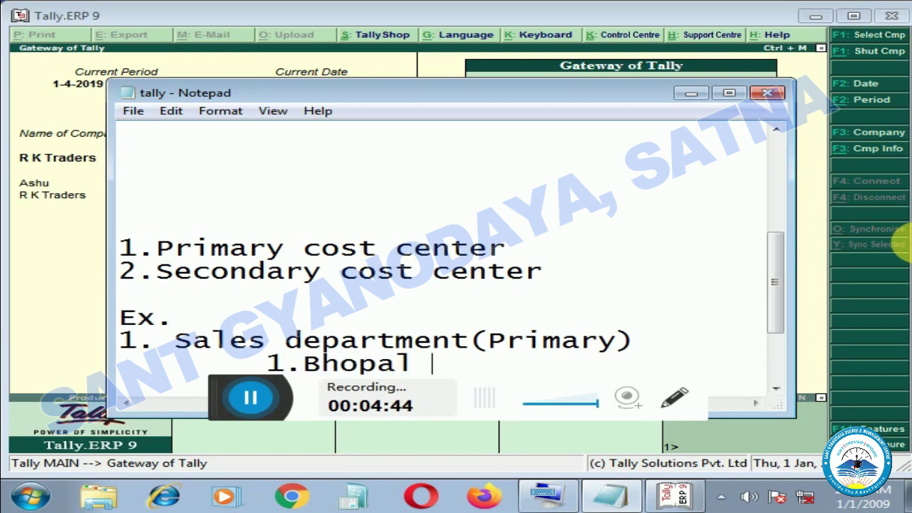
# - Add "2.Indore" and "3.Sihore" as indented sub-items below Bhopal, ending with a new line
pyautogui.press('Return')
pyautogui.press('Tab')
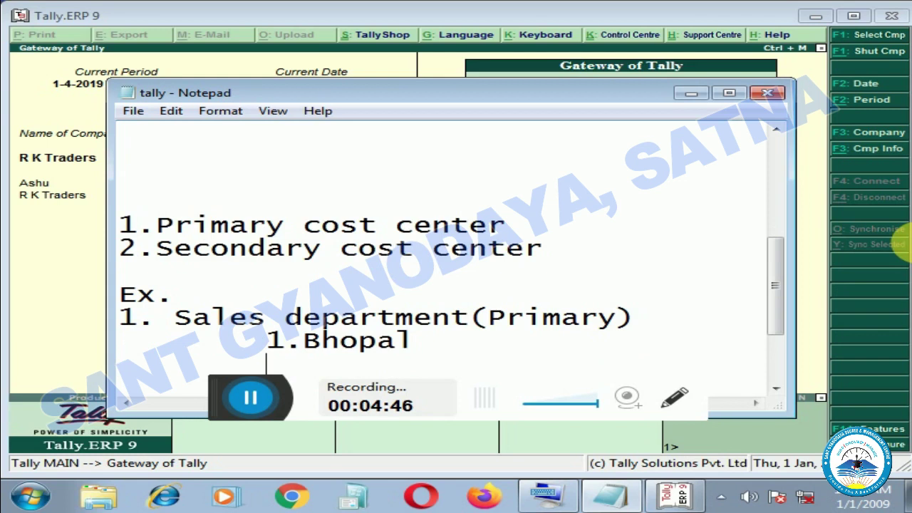
pyautogui.write('2.Indore')
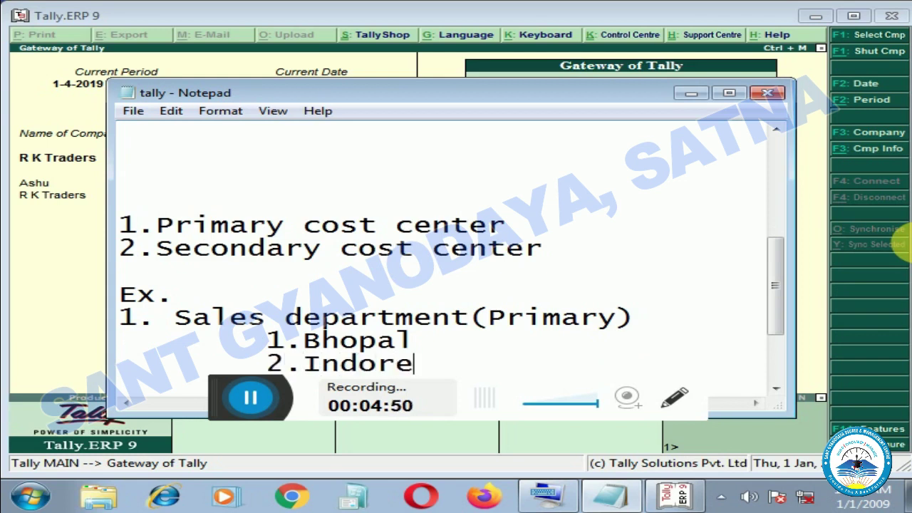
pyautogui.press('Return')
pyautogui.press('Tab')
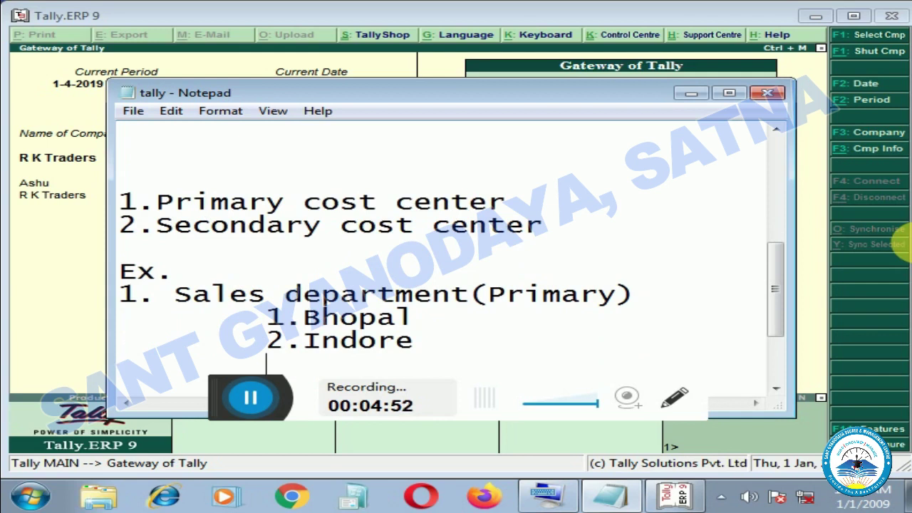
pyautogui.write('3.Sihore')
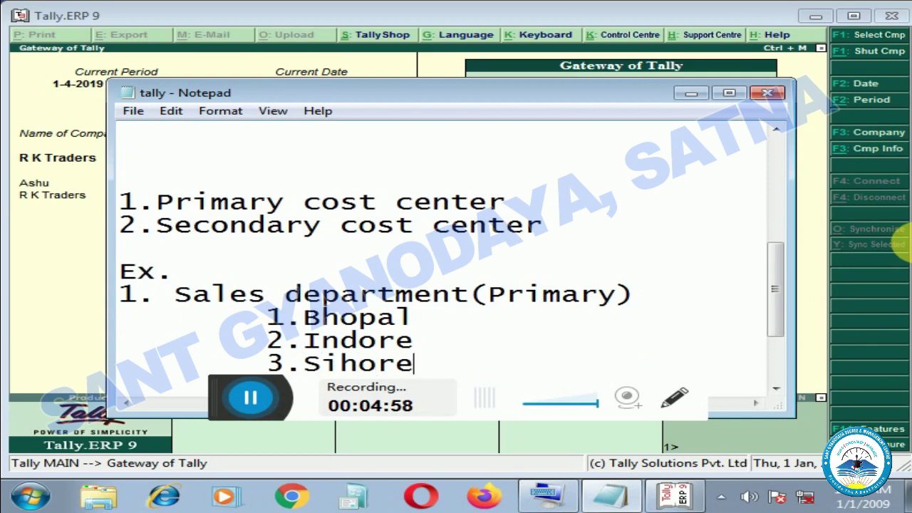
pyautogui.press('Return')
# - Highlight the text "Sales department(Primary)" in the example
pyautogui.press('Up')
pyautogui.press('Up')
pyautogui.press('Up')
pyautogui.press('Up')
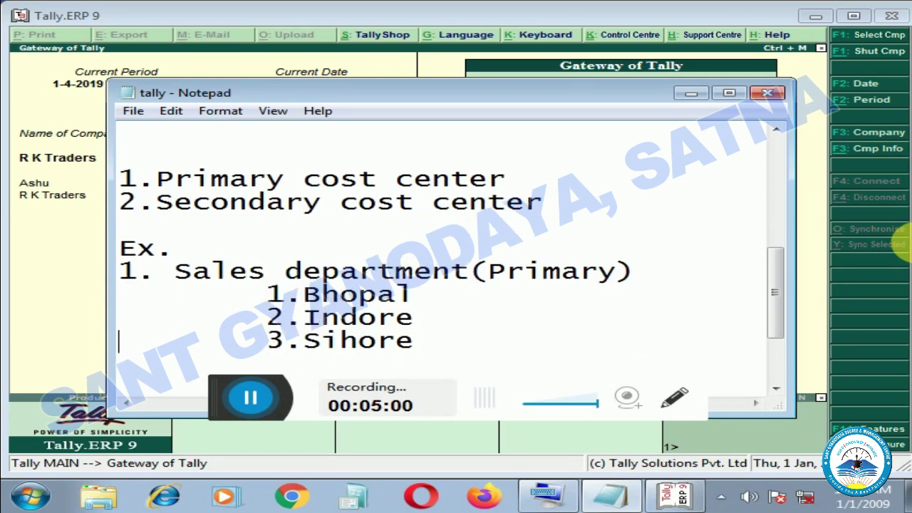
pyautogui.press('Right')
pyautogui.press('Right')
pyautogui.press('Right')
pyautogui.hotkey('shift', 'Right')
pyautogui.hotkey('shift', 'Right')
pyautogui.hotkey('shift', 'Right')
pyautogui.hotkey('shift', 'Right')
pyautogui.hotkey('shift', 'Right')
pyautogui.hotkey('shift', 'Right')
pyautogui.hotkey('shift', 'Right')
pyautogui.hotkey('shift', 'Right')
pyautogui.hotkey('shift', 'Right')
pyautogui.hotkey('shift', 'Right')
pyautogui.hotkey('shift', 'Right')
pyautogui.hotkey('shift', 'Right')
pyautogui.hotkey('shift', 'Right')
pyautogui.hotkey('shift', 'Right')
pyautogui.hotkey('shift', 'Right')
pyautogui.hotkey('shift', 'Right')
pyautogui.hotkey('shift', 'Right')
pyautogui.hotkey('shift', 'Right')
pyautogui.hotkey('shift', 'Right')
pyautogui.hotkey('shift', 'Right')
pyautogui.hotkey('shift', 'Right')
pyautogui.hotkey('shift', 'Right')
pyautogui.hotkey('shift', 'Right')
pyautogui.hotkey('shift', 'Right')
pyautogui.hotkey('shift', 'Right')
pyautogui.hotkey('shift', 'Right')
pyautogui.hotkey('shift', 'Right')
pyautogui.hotkey('shift', 'Right')
pyautogui.hotkey('shift', 'Right')
pyautogui.hotkey('shift', 'Right')
pyautogui.hotkey('shift', 'Right')
pyautogui.hotkey('shift', 'Right')
pyautogui.hotkey('shift', 'Right')
pyautogui.hotkey('shift', 'Right')
pyautogui.hotkey('shift', 'Right')
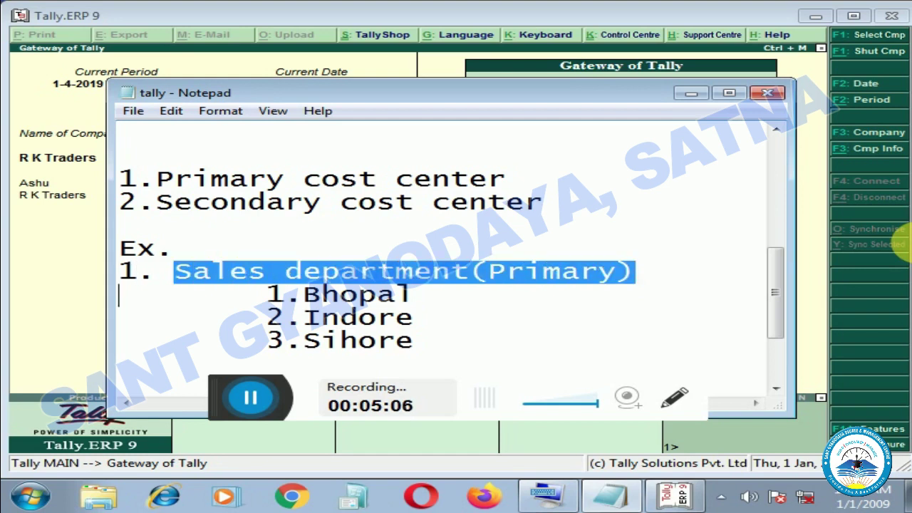
pyautogui.hotkey('shift', 'Left')
pyautogui.hotkey('shift', 'Left')
pyautogui.hotkey('shift', 'Left')
pyautogui.hotkey('shift', 'Left')
pyautogui.hotkey('shift', 'Left')
pyautogui.hotkey('shift', 'Left')
pyautogui.hotkey('shift', 'Left')
pyautogui.hotkey('shift', 'Left')
pyautogui.hotkey('shift', 'Left')
# - Append "(secondary)" to the end of the "2.Indore" line
pyautogui.press('Down')
pyautogui.press('Up')
pyautogui.press('Right')
pyautogui.press('Right')
pyautogui.press('Down')
pyautogui.press('Right')
pyautogui.press('Right')
pyautogui.press('Right')
pyautogui.press('Right')
pyautogui.press('Right')
pyautogui.press('Right')
pyautogui.press('Right')
pyautogui.press('Right')
pyautogui.press('Left')
pyautogui.write('(second')
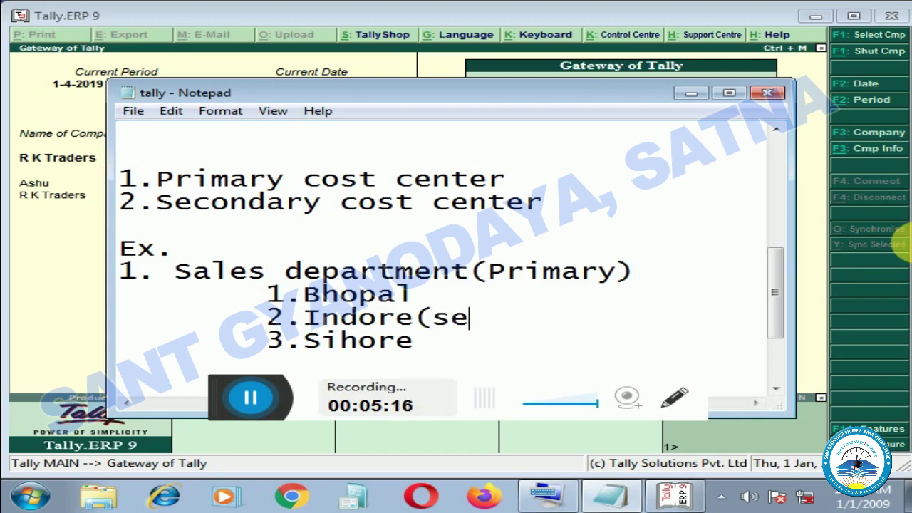
pyautogui.write('ary)')
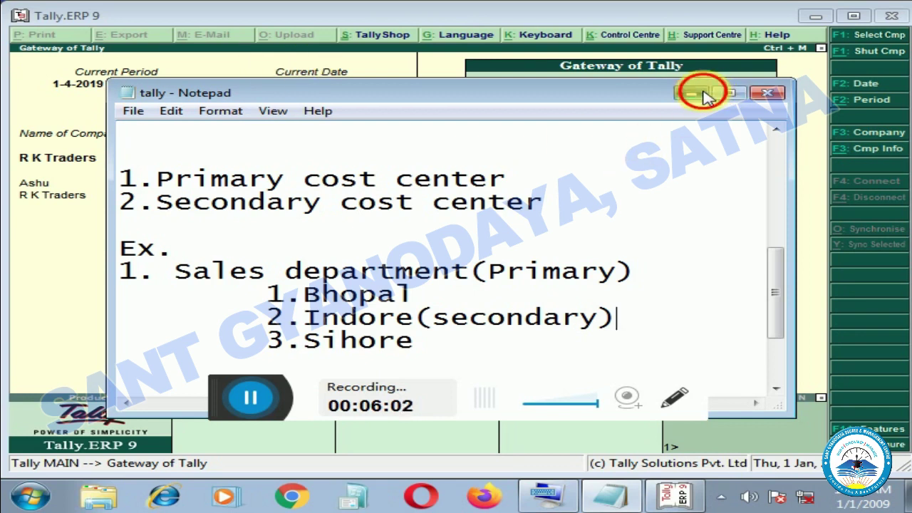
# - Put the example note away and open the accounting features of R K Traders in Tally.ERP 9
pyautogui.click(695, 94)
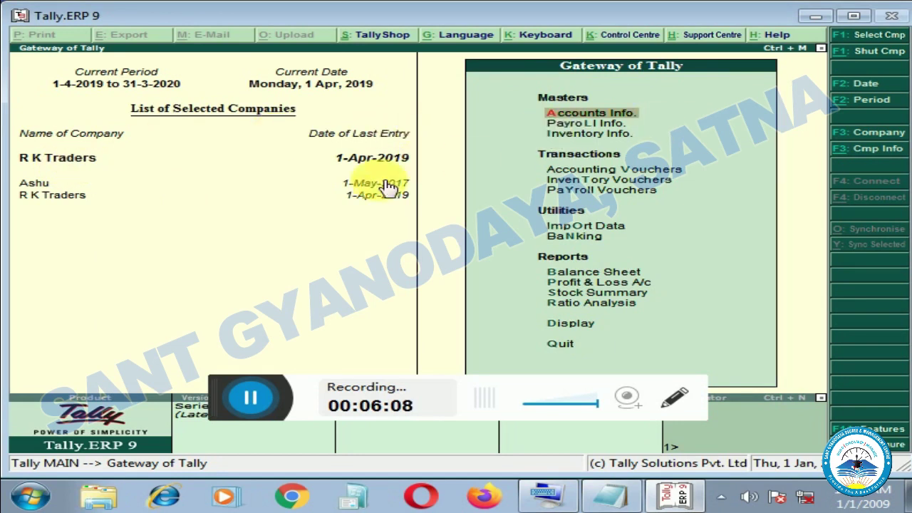
pyautogui.press('F11')
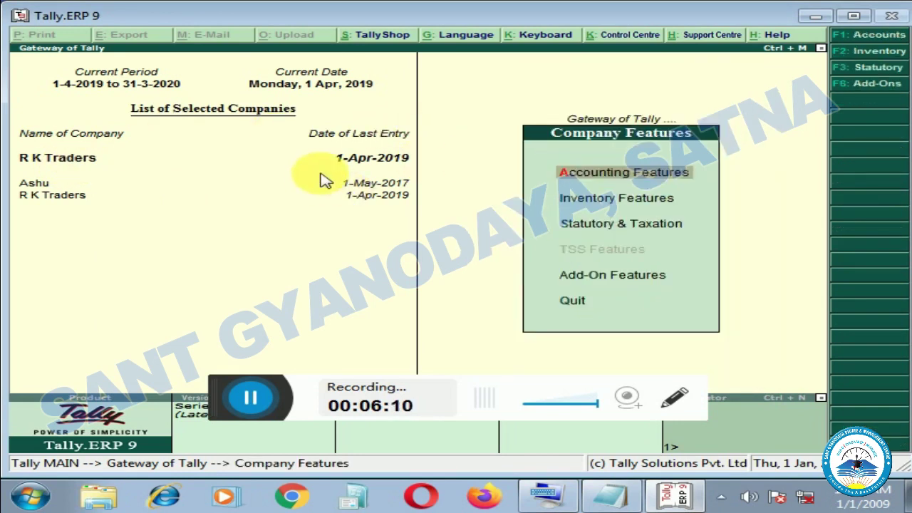
pyautogui.press('Return')
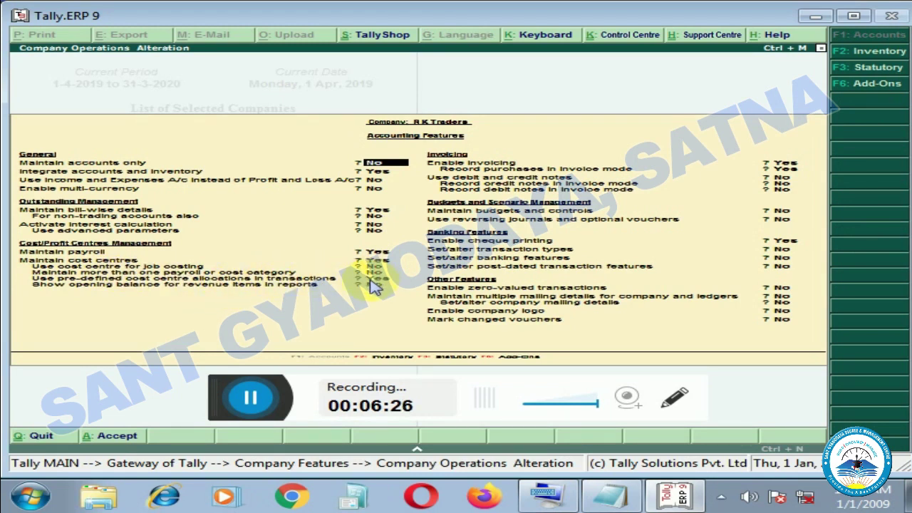
# - Go through the company's accounting features, including the cost centre options, accept them and return to the Gateway of Tally
pyautogui.press('Return')
pyautogui.press('Return')
pyautogui.press('Return')
pyautogui.press('Return')
pyautogui.press('Return')
pyautogui.press('Return')
pyautogui.press('Return')
pyautogui.press('Return')
pyautogui.press('Return')
pyautogui.press('Return')
pyautogui.press('Return')
pyautogui.press('Return')
pyautogui.press('Return')
pyautogui.press('Return')
pyautogui.press('Return')
pyautogui.press('Return')
pyautogui.press('Return')
pyautogui.press('Return')
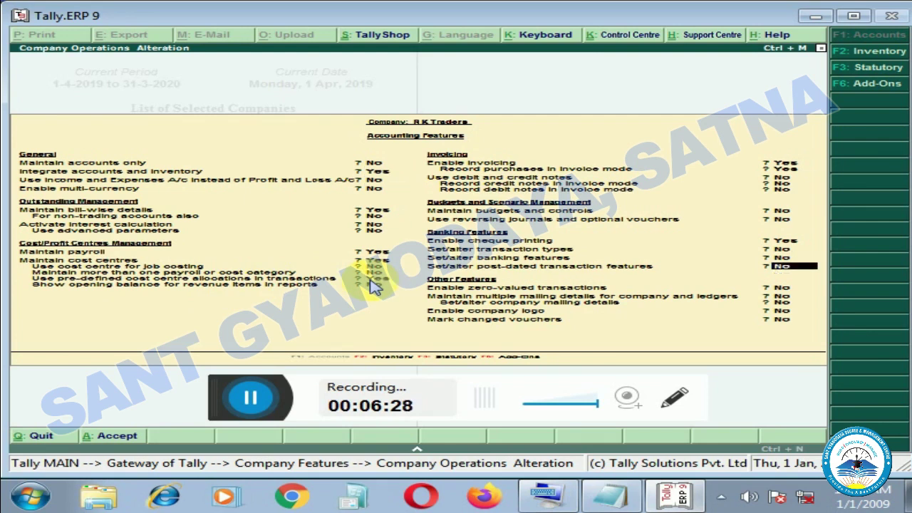
pyautogui.press('Return')
pyautogui.press('Return')
pyautogui.press('Return')
pyautogui.press('Return')
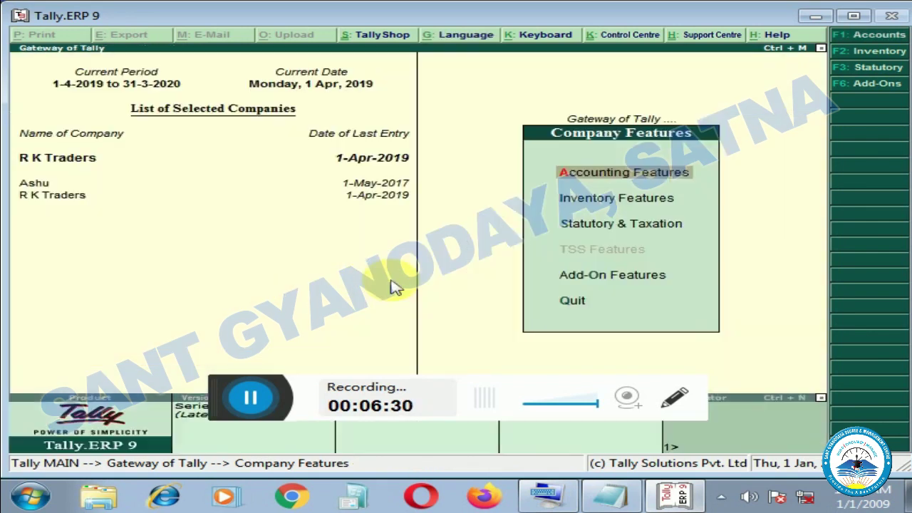
pyautogui.press('Escape')
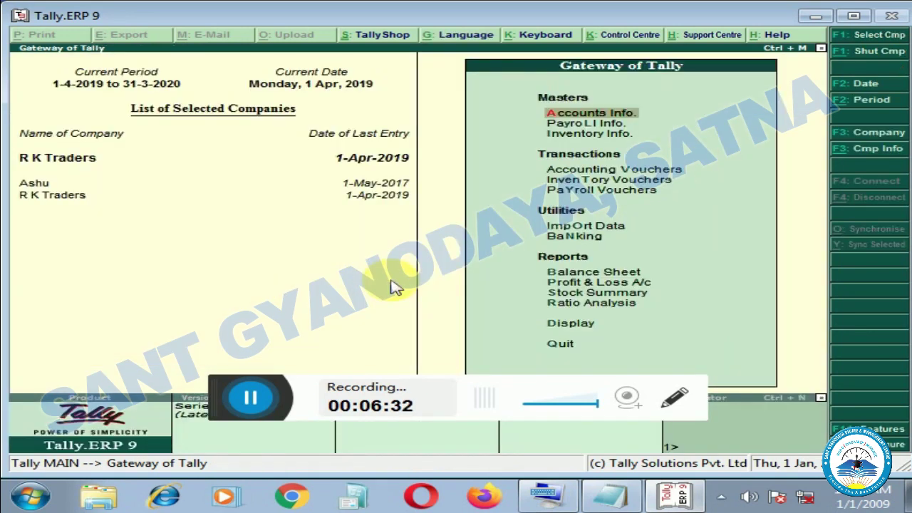
# - Create a single cost centre named Bhopal with the alias Bh under Primary
pyautogui.press('Return')
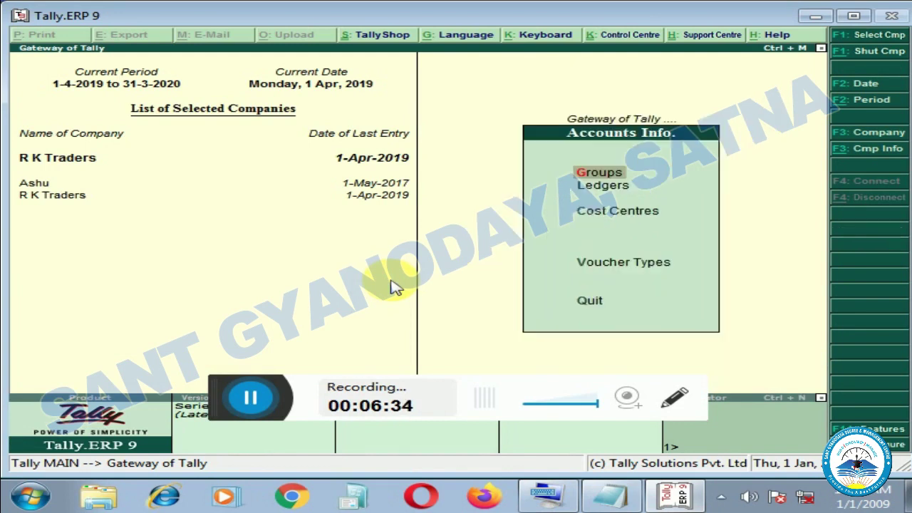
pyautogui.press('Down')
pyautogui.press('Down')
pyautogui.press('Return')
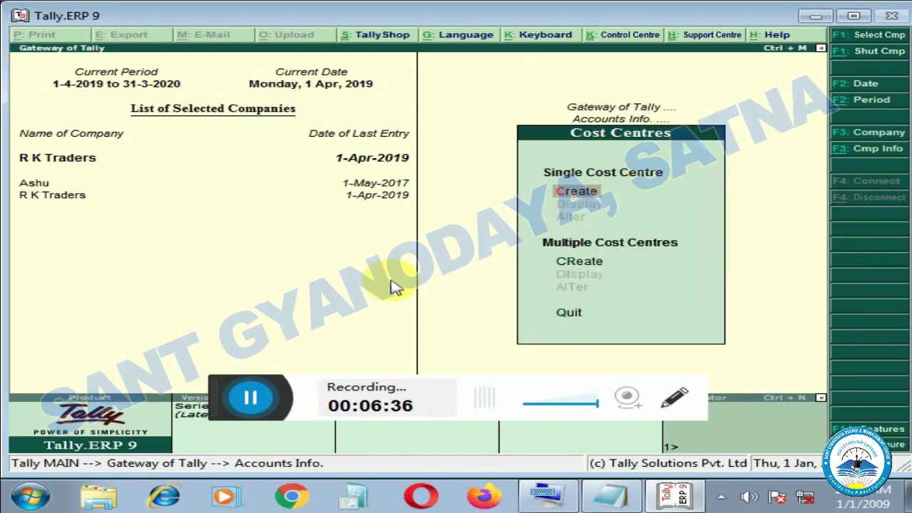
pyautogui.press('Return')
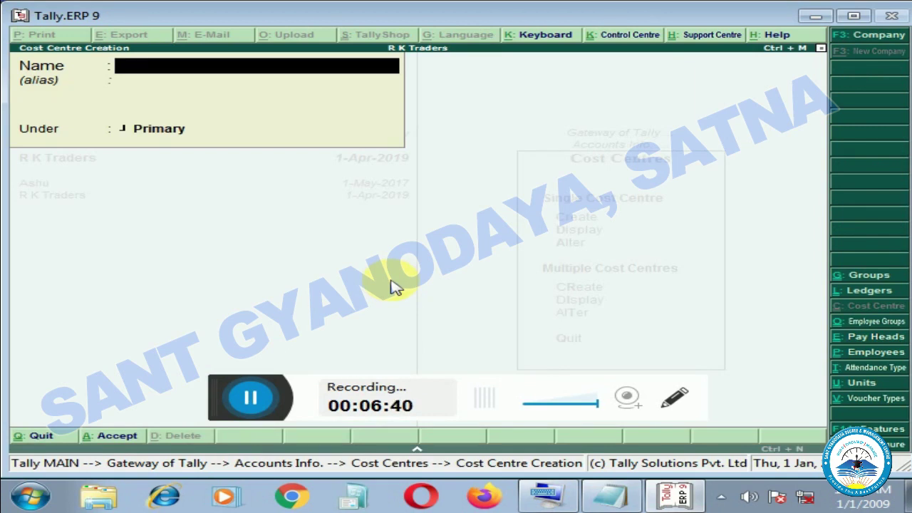
pyautogui.write('Bhopal')
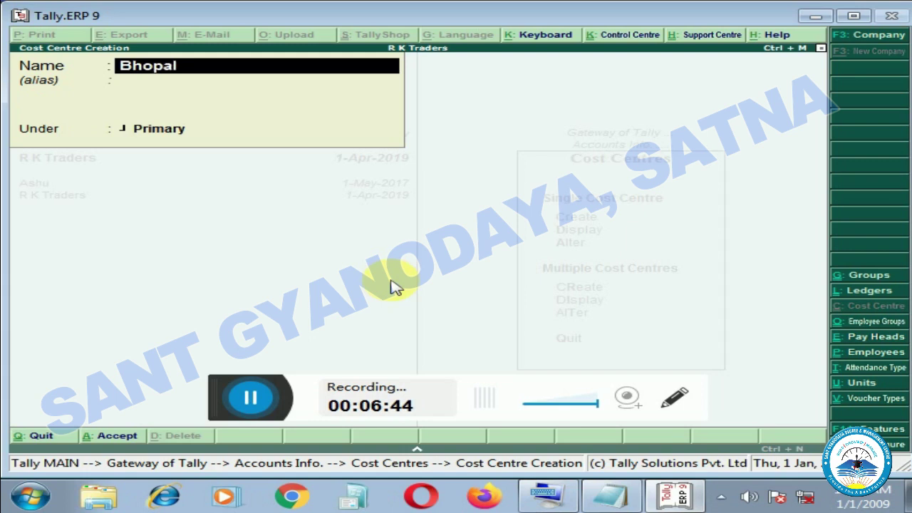
pyautogui.press('Return')
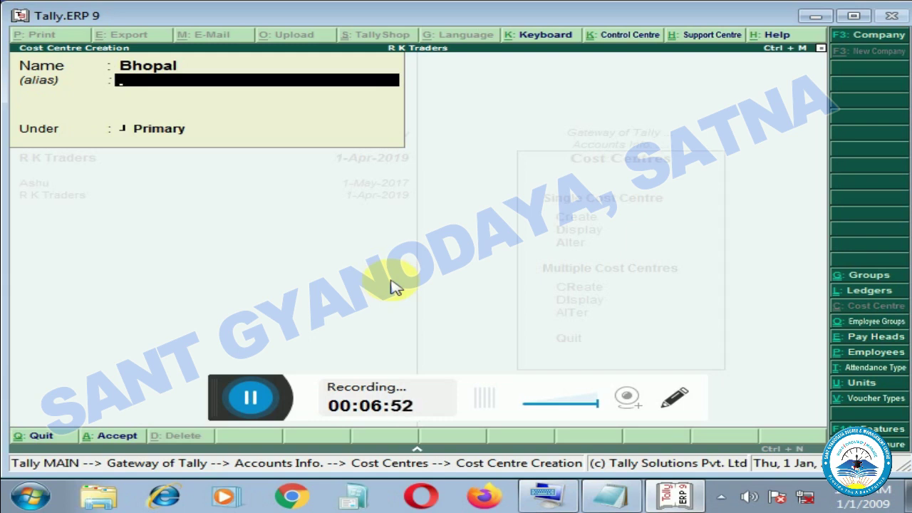
pyautogui.write('Bhopa')
pyautogui.press('BackSpace')
pyautogui.press('Return')
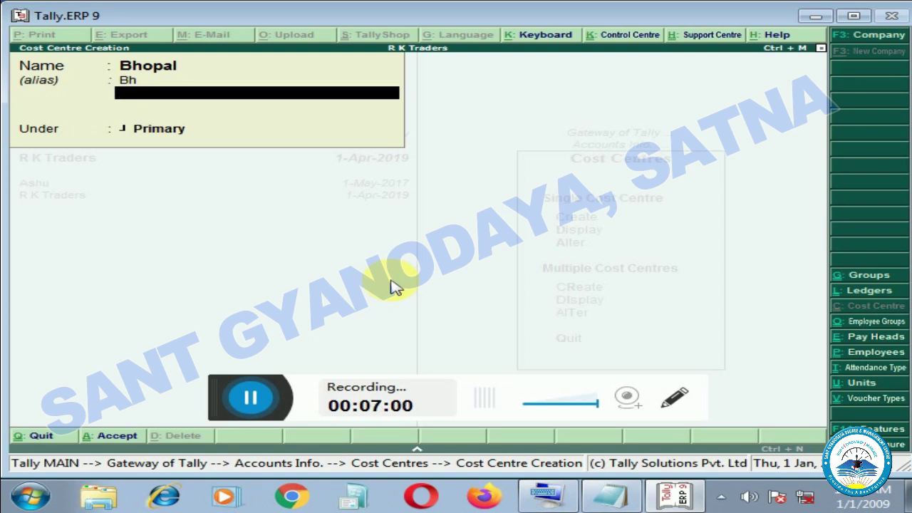
pyautogui.press('Return')
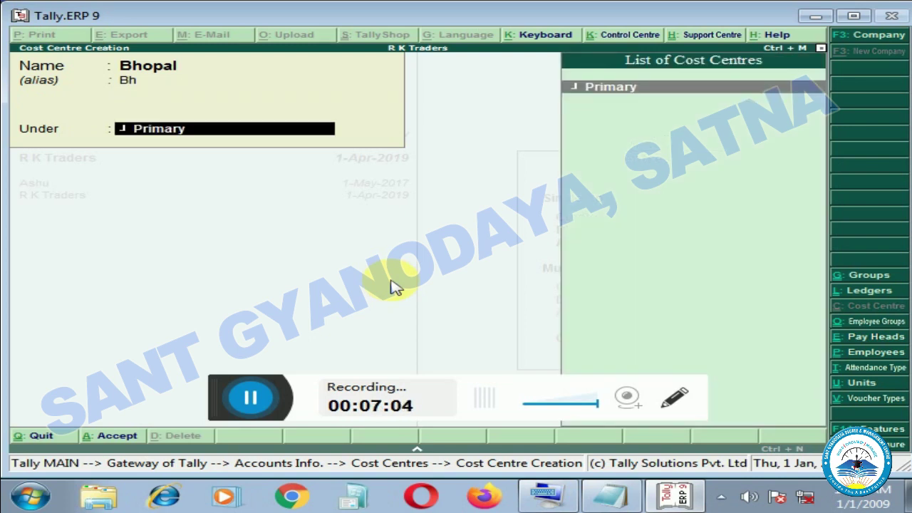
pyautogui.press('Return')
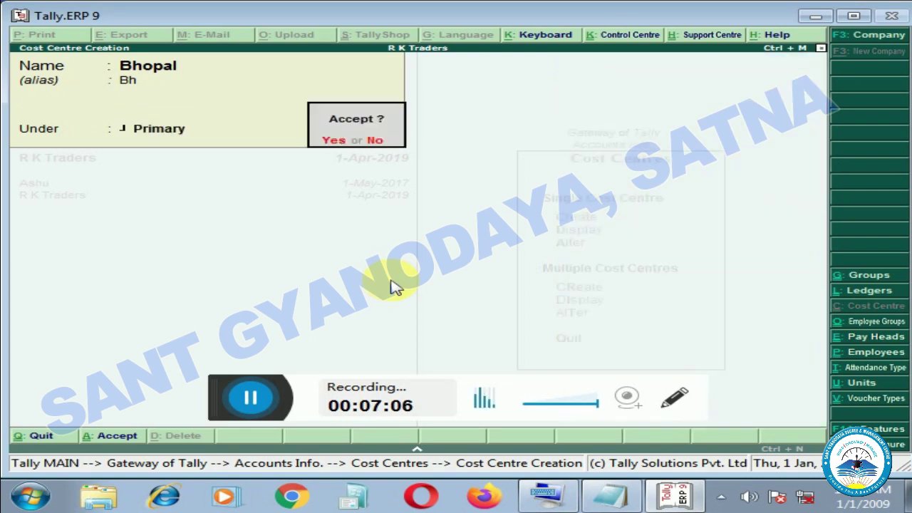
pyautogui.press('Return')
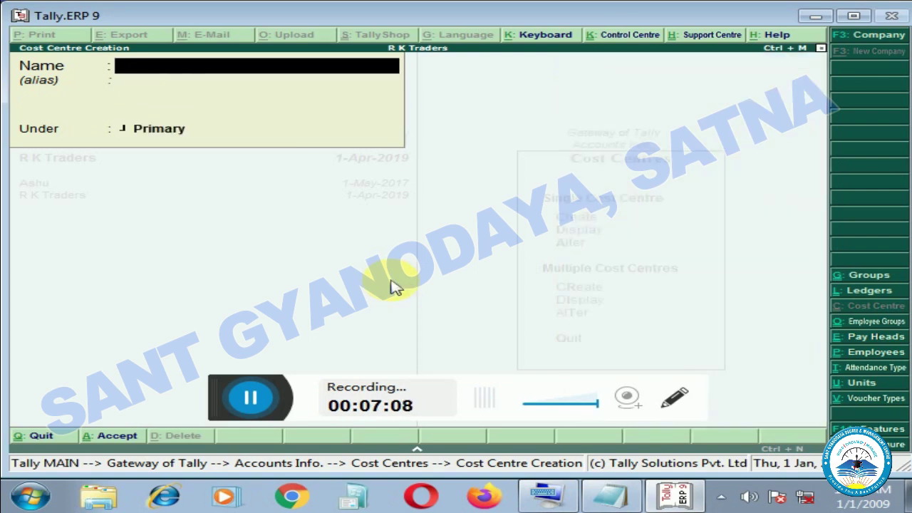
# - Create the cost centre Indore under Primary without an alias
pyautogui.write('Indo')
pyautogui.write('re')
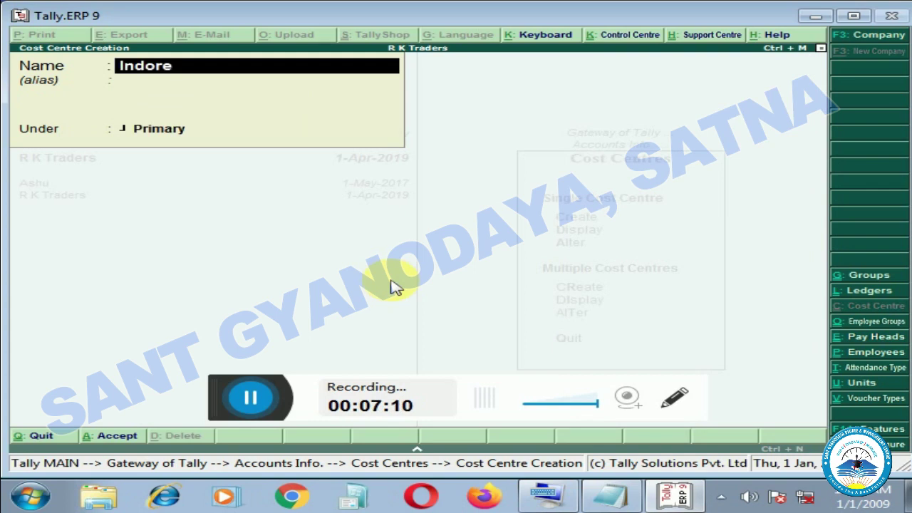
pyautogui.press('Return')
pyautogui.press('Return')
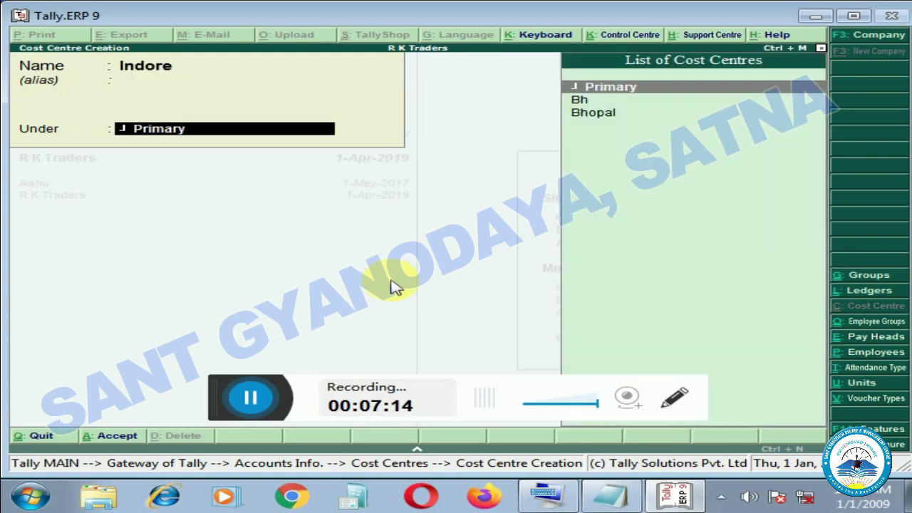
pyautogui.press('Return')
pyautogui.press('Return')
# - Create the cost centre Sihore under Primary and leave cost centre creation
pyautogui.write('Sihore')
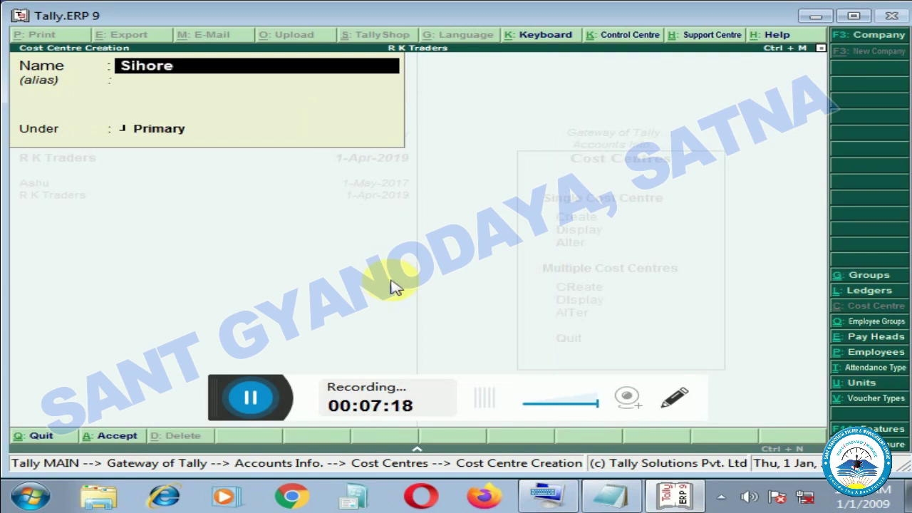
pyautogui.press('Return')
pyautogui.press('Return')
pyautogui.press('Return')
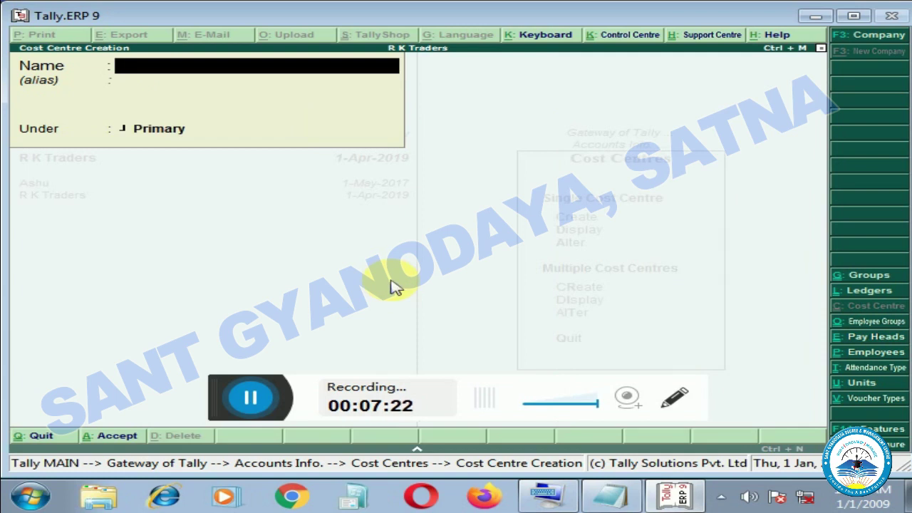
pyautogui.press('Escape')
pyautogui.press('Return')
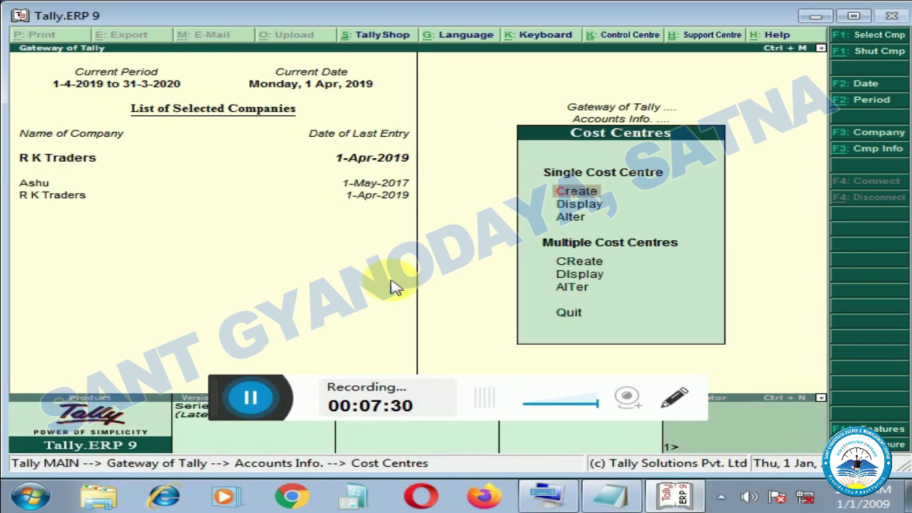
# - Open the cost centre classes from the accounting feature for pre-defined cost centre allocations in transactions
pyautogui.press('F11')
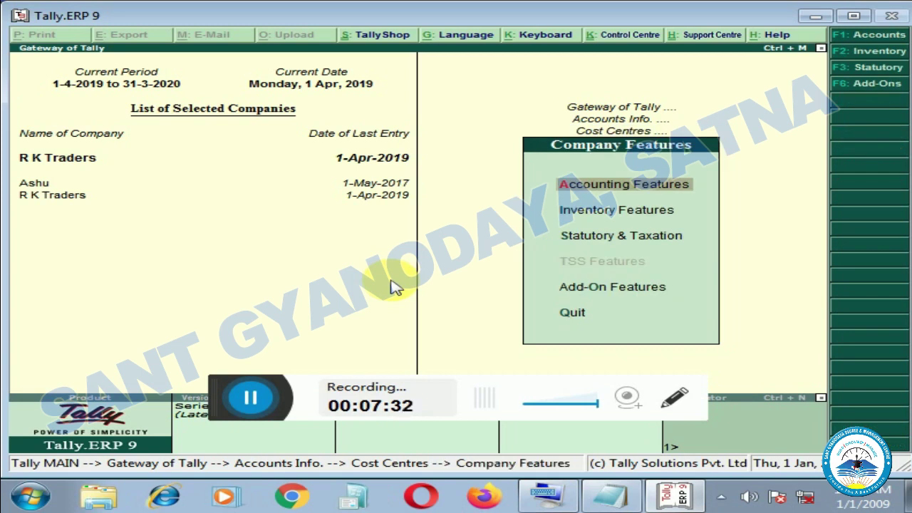
pyautogui.press('Return')
pyautogui.press('Return')
pyautogui.press('Return')
pyautogui.press('Return')
pyautogui.press('Return')
pyautogui.press('Return')
pyautogui.press('Return')
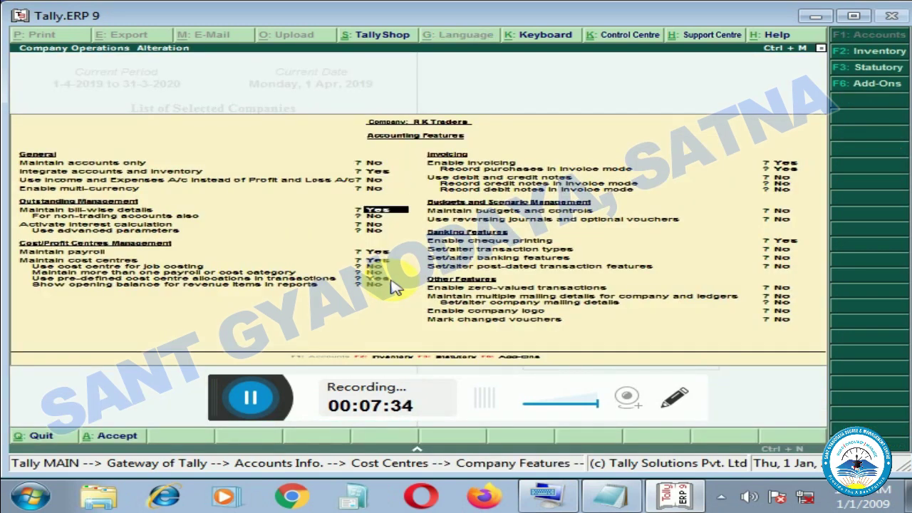
pyautogui.press('Return')
pyautogui.press('Return')
pyautogui.press('Return')
pyautogui.press('Return')
pyautogui.press('Return')
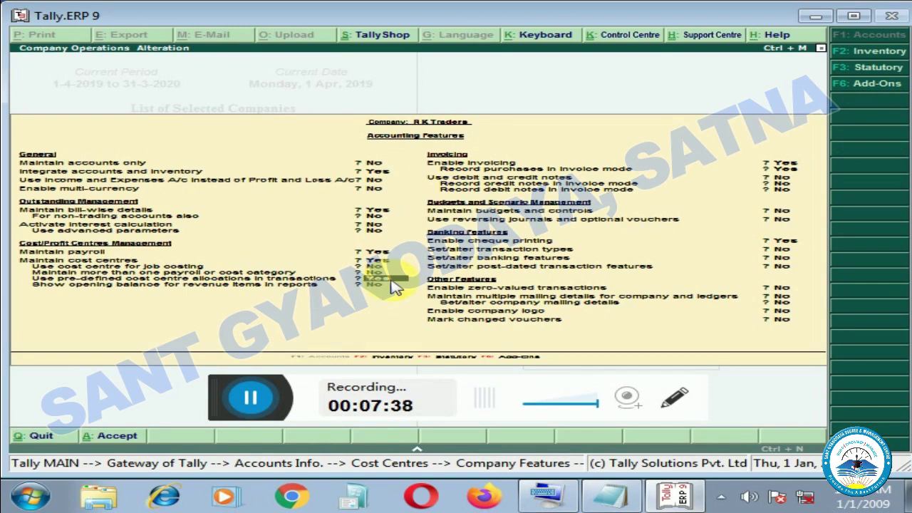
pyautogui.press('Return')
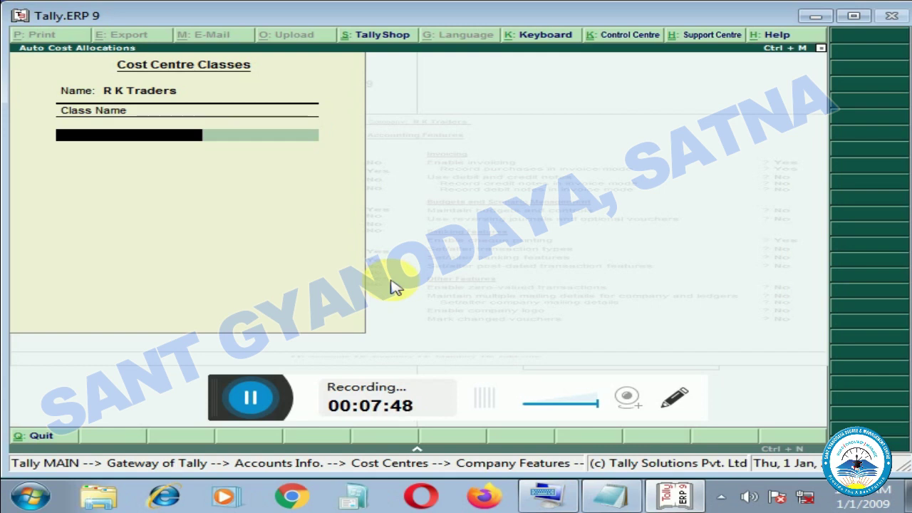
# - Add a cost centre class named Seles Department and open its allocation definition
pyautogui.write('Seles ')
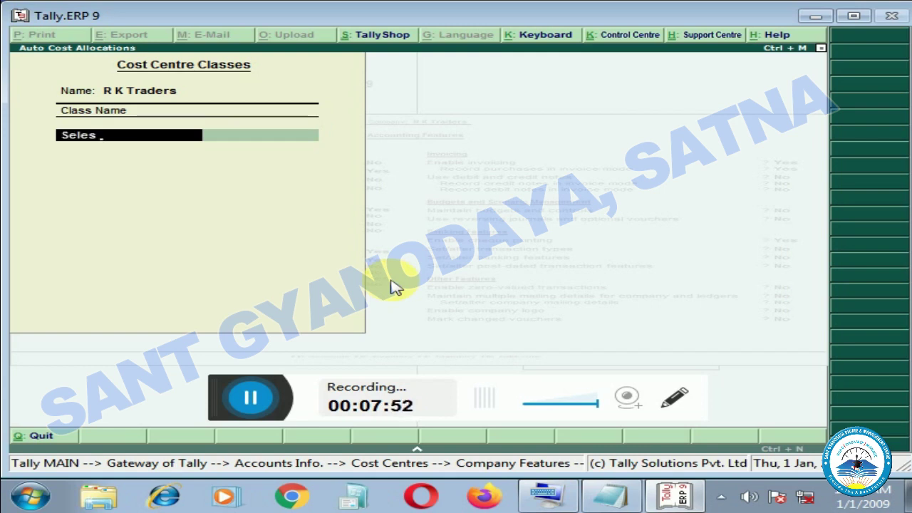
pyautogui.write('Department')
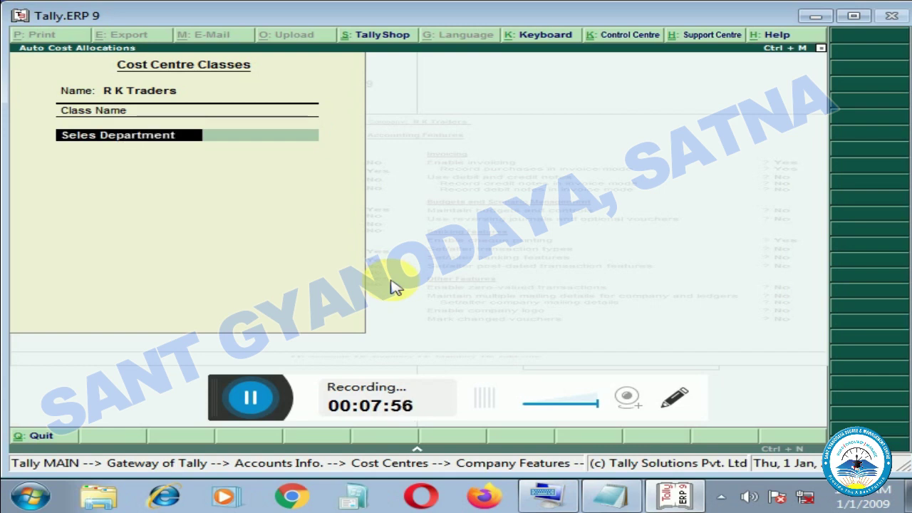
pyautogui.press('Return')
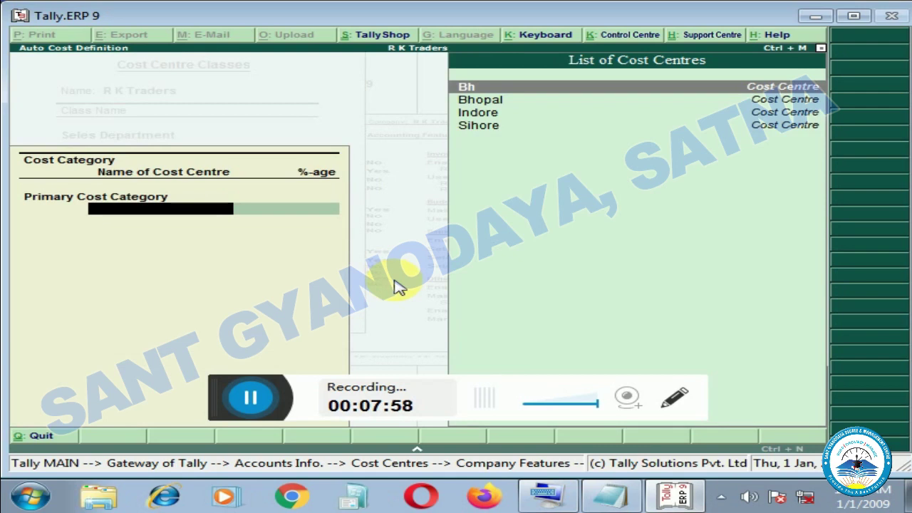
# - Allocate 20% to Bhopal, 50% to Indore and 30% to Sihore in the Primary Cost Category
pyautogui.press('Down')
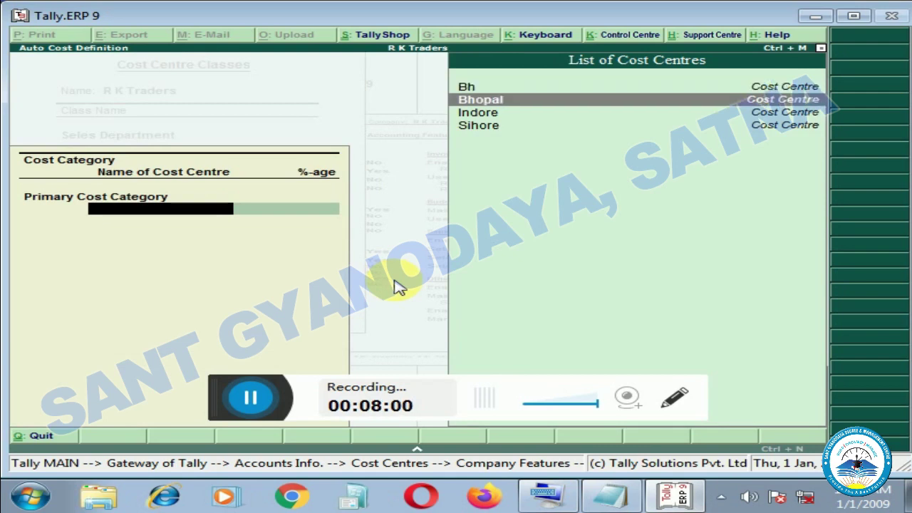
pyautogui.press('Return')
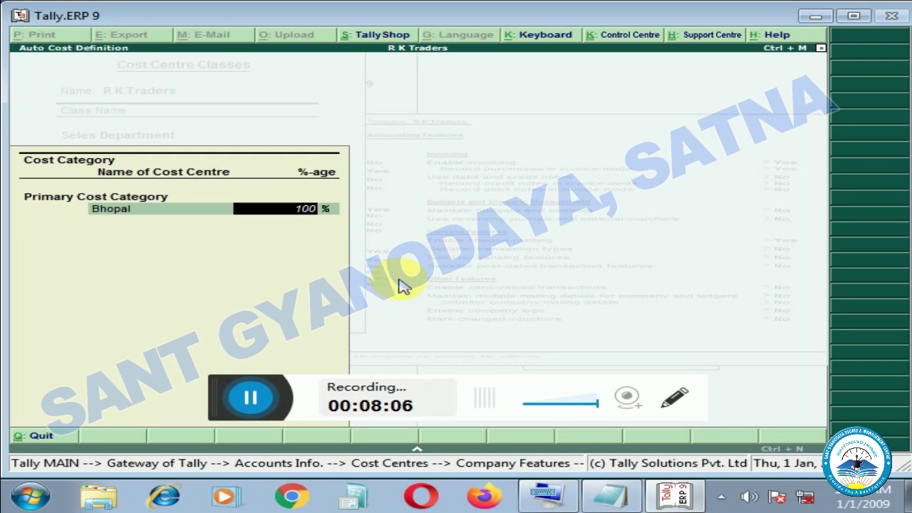
pyautogui.write('20')
pyautogui.press('Return')
pyautogui.press('Return')
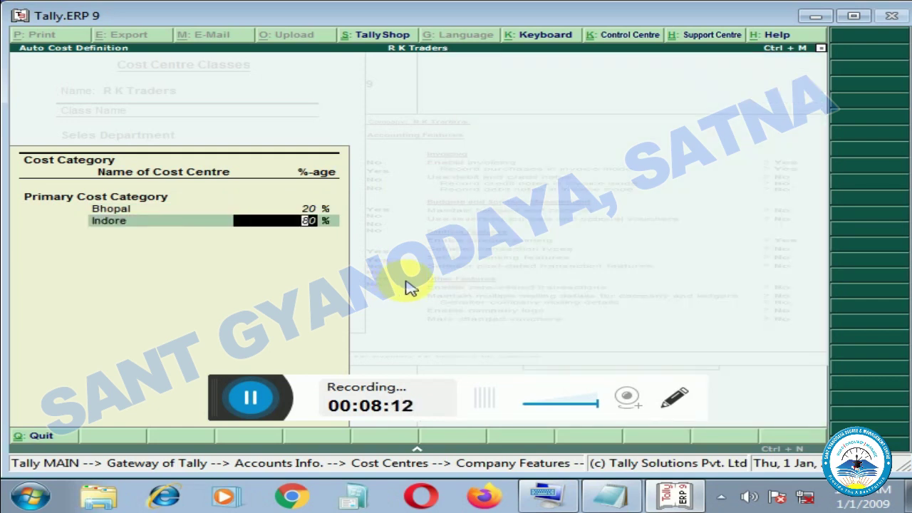
pyautogui.write('50')
pyautogui.press('Return')
pyautogui.press('Return')
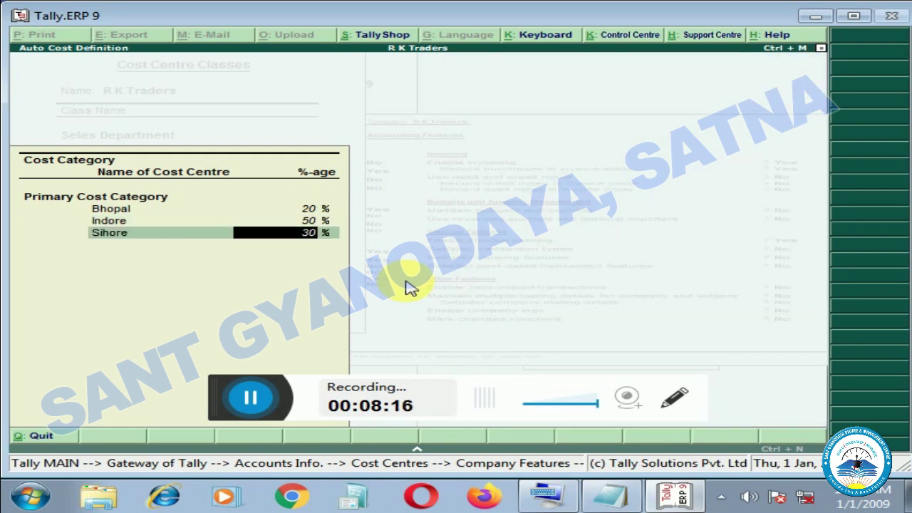
pyautogui.press('Return')
# - Save the cost centre class together with the accounting features and return to the Gateway of Tally
pyautogui.press('Return')
pyautogui.press('Return')
pyautogui.press('Return')
pyautogui.press('Return')
pyautogui.press('Return')
pyautogui.press('Return')
pyautogui.press('Return')
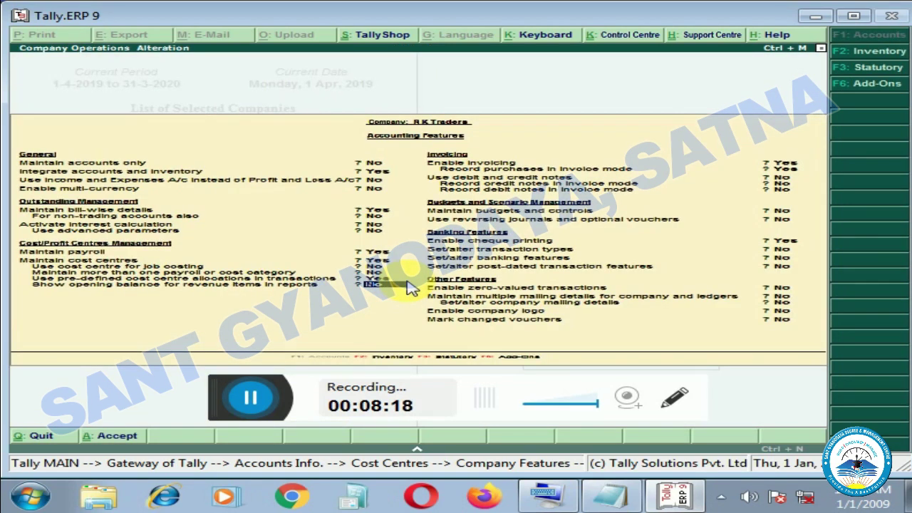
pyautogui.press('Return')
pyautogui.press('Return')
pyautogui.press('Return')
pyautogui.press('Return')
pyautogui.press('Return')
pyautogui.press('Return')
pyautogui.press('Return')
pyautogui.press('Return')
pyautogui.press('Return')
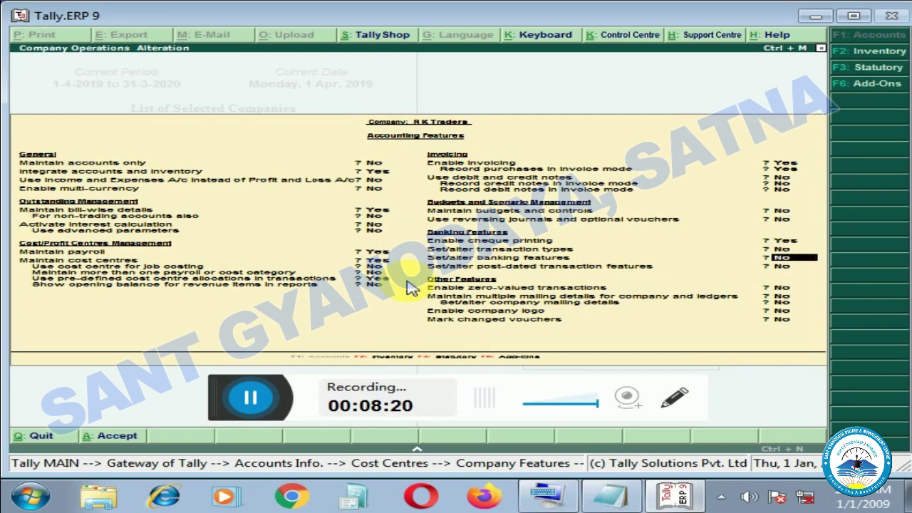
pyautogui.press('Return')
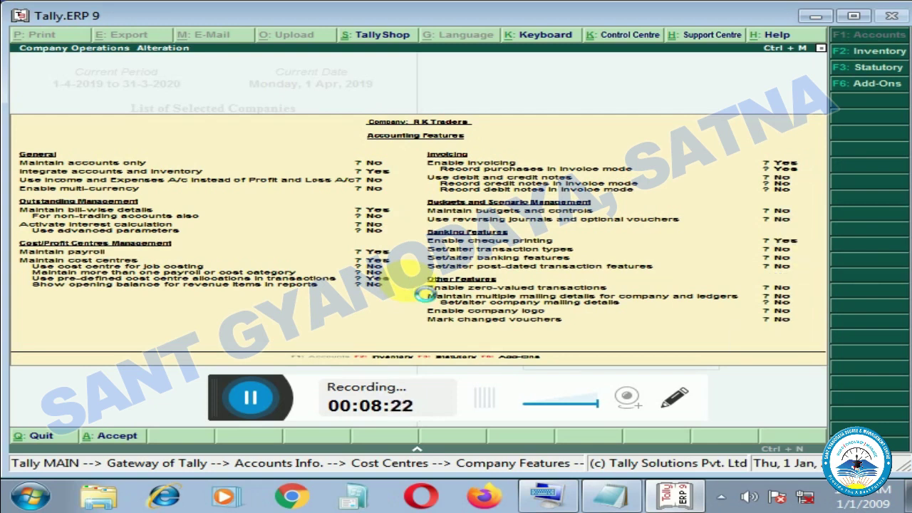
pyautogui.press('Escape')
pyautogui.press('Escape')
pyautogui.press('Escape')
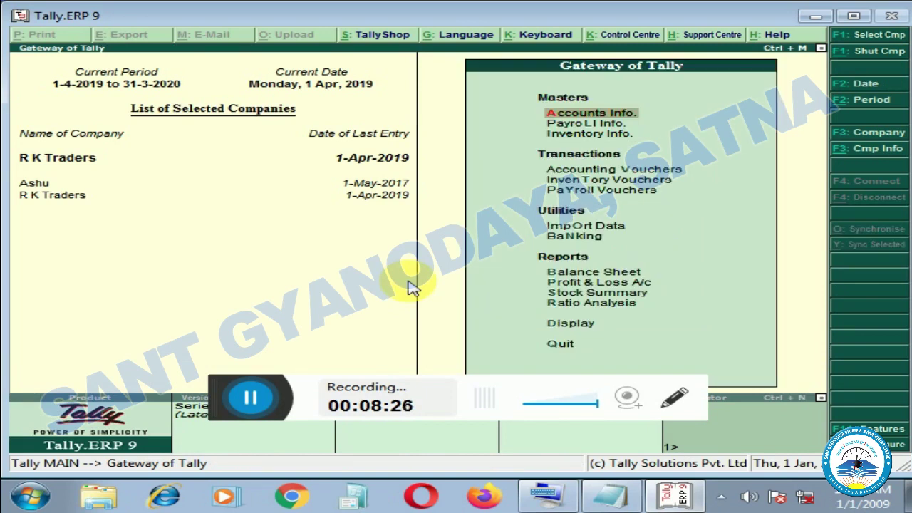
# - Start a payment voucher in the accounting vouchers and assign it the Seles Department cost centre class
pyautogui.press('Down')
pyautogui.press('Down')
pyautogui.press('Down')
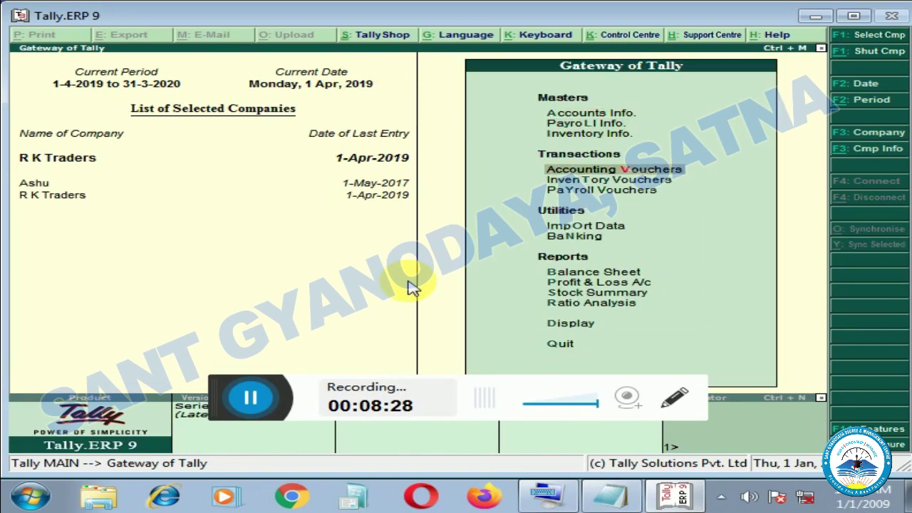
pyautogui.press('Return')
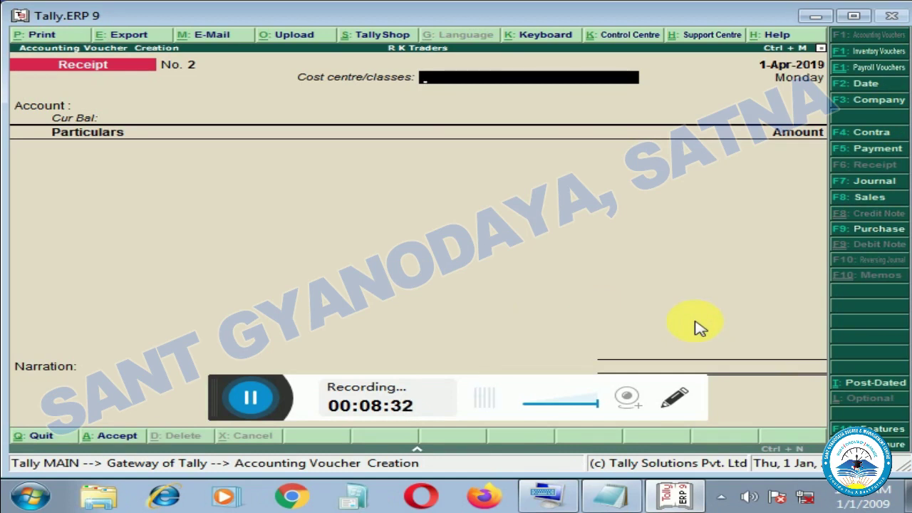
pyautogui.press('F5')
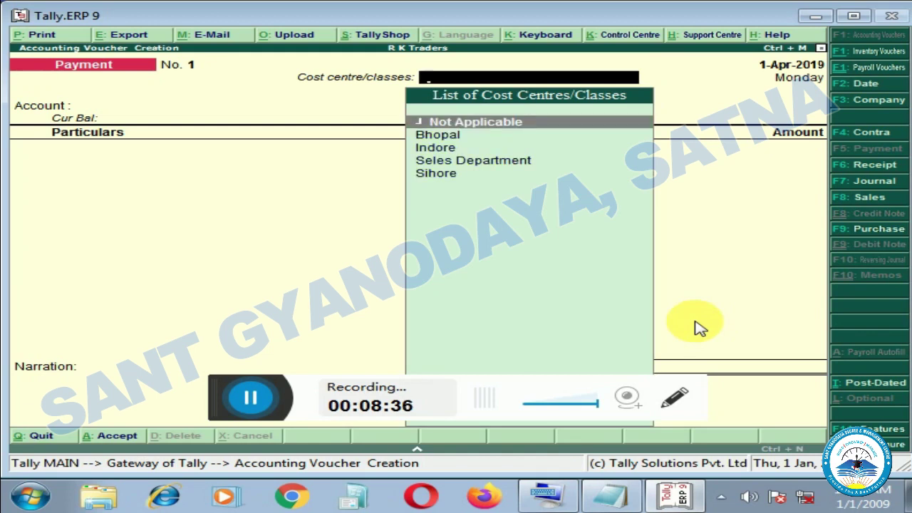
pyautogui.press('Down')
pyautogui.press('Down')
pyautogui.press('Down')
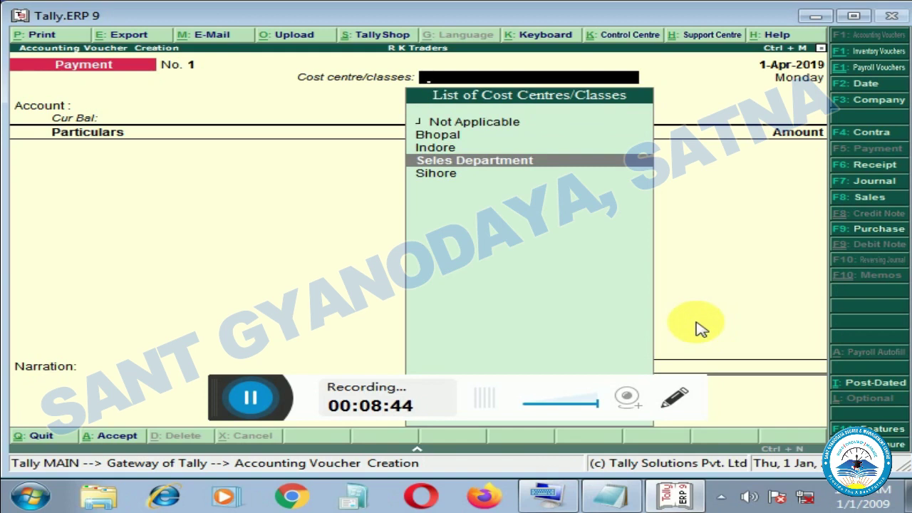
pyautogui.press('Return')
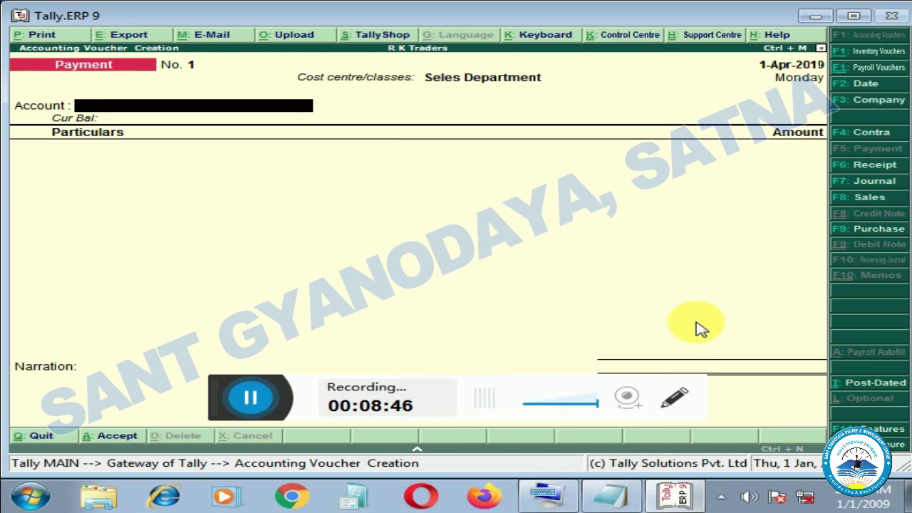
# - Enter Cash as the paying account and debit Transport Charges with an amount of 5,000
pyautogui.press('Return')
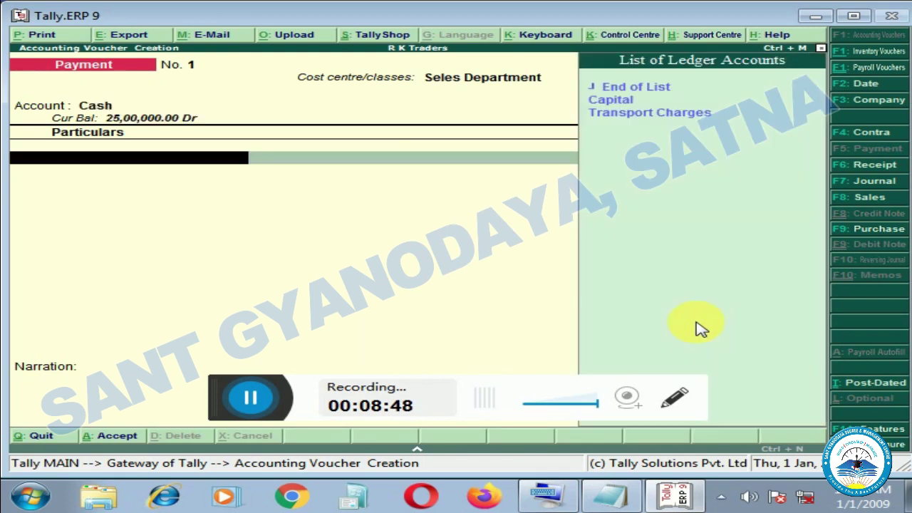
pyautogui.press('Down')
pyautogui.press('Down')
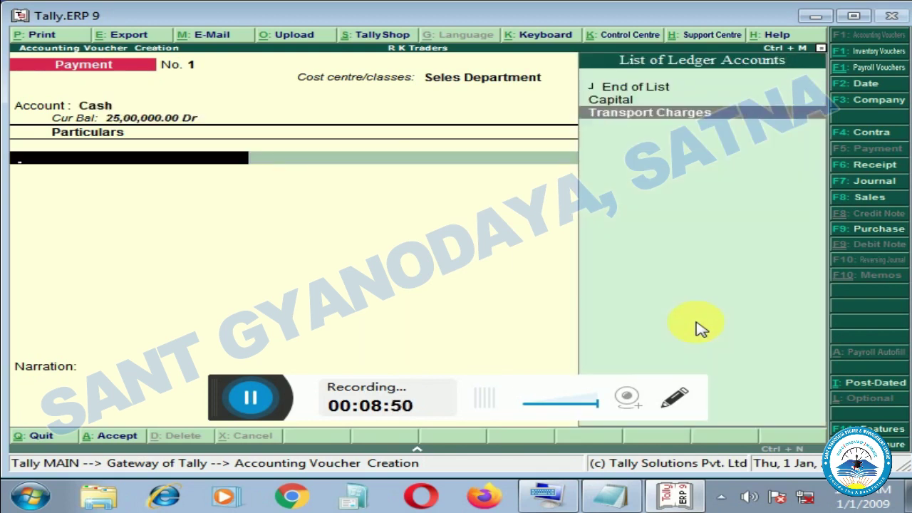
pyautogui.press('Return')
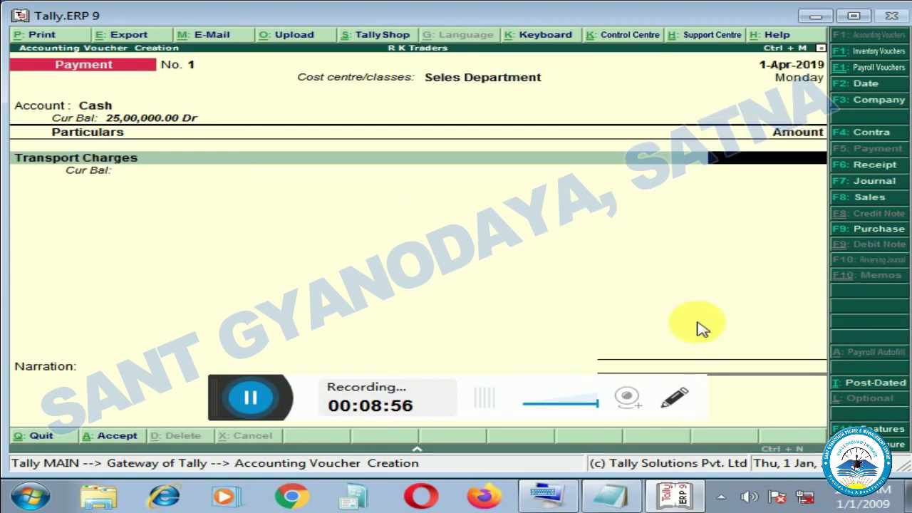
pyautogui.write('5,')
pyautogui.write('000')
pyautogui.press('Return')
pyautogui.press('Return')
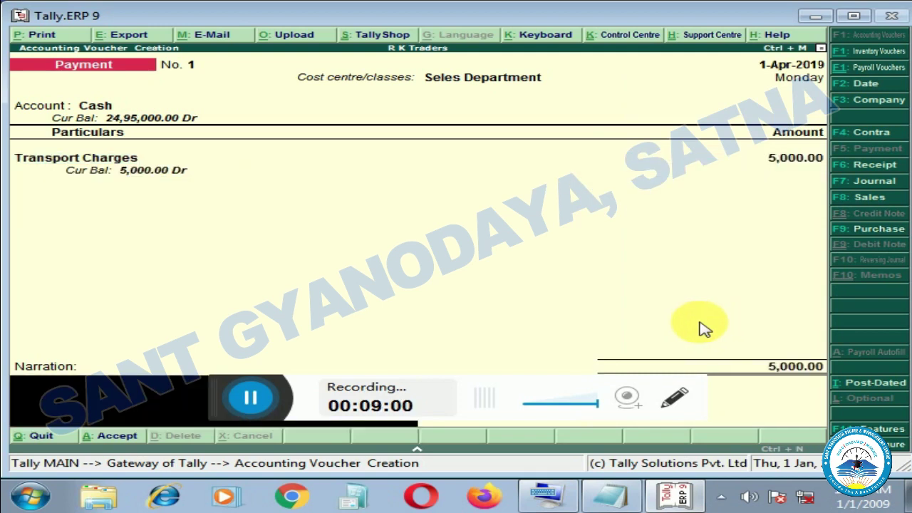
# - Save the payment voucher without a narration and return to the Gateway of Tally
pyautogui.press('BackSpace')
pyautogui.press('Return')
pyautogui.press('Return')
pyautogui.press('Return')
pyautogui.press('Return')
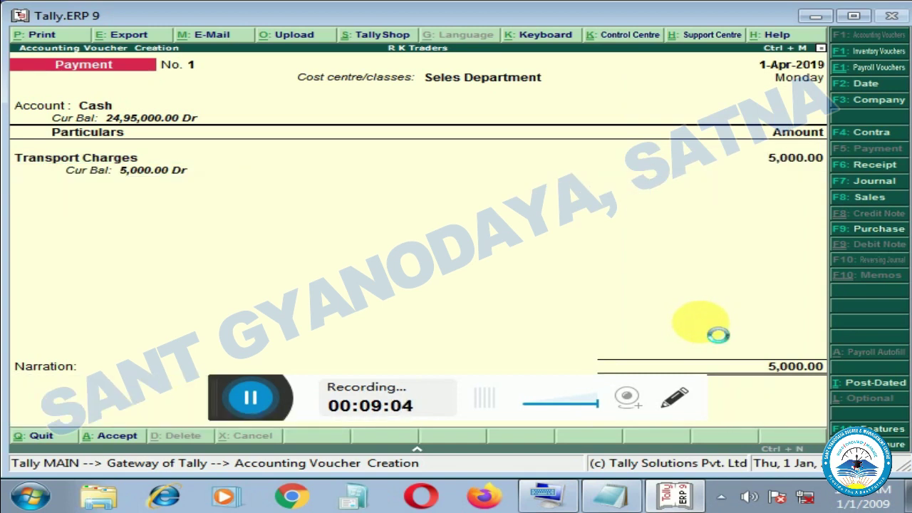
pyautogui.press('Escape')
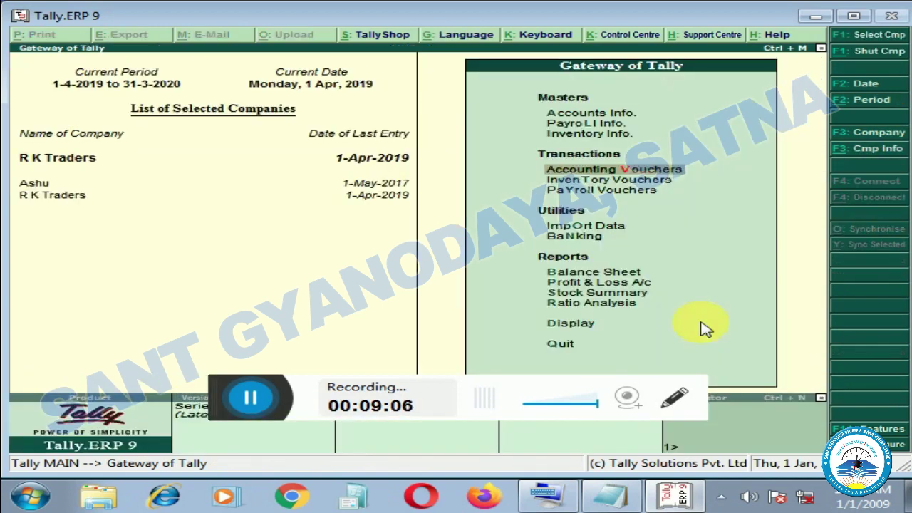
# - Open the Display menu of reports from the Gateway of Tally
pyautogui.press('Down')
pyautogui.press('Down')
pyautogui.press('Down')
pyautogui.press('Down')
pyautogui.press('Down')
pyautogui.press('Down')
pyautogui.press('Down')
pyautogui.press('Down')
pyautogui.press('Down')
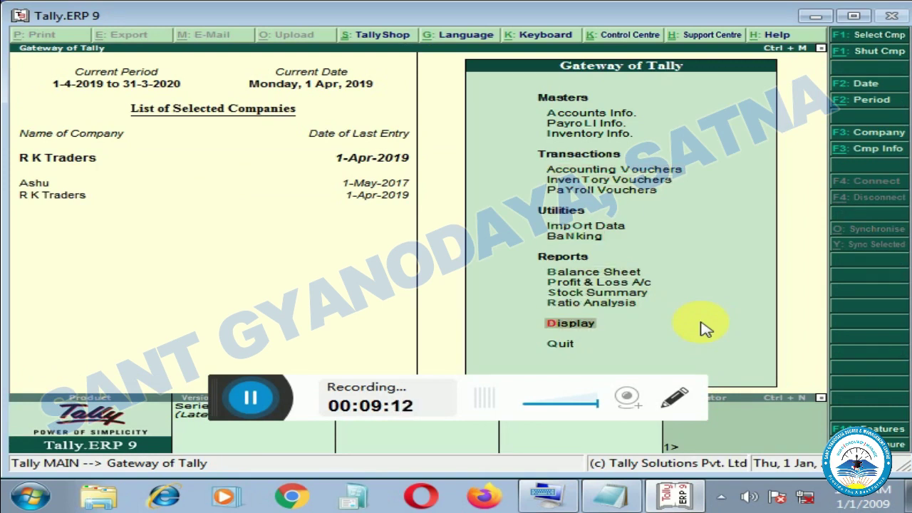
pyautogui.press('Return')
# - Open the cost centres' Category Summary from the statements of accounts and review the amounts allocated to Bhopal, Indore and Sihore
pyautogui.press('Down')
pyautogui.press('Down')
pyautogui.press('Down')
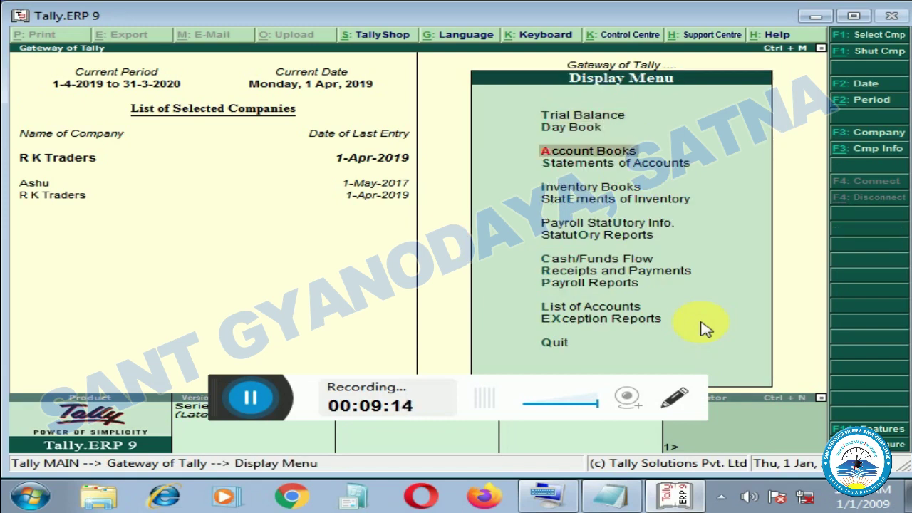
pyautogui.press('Return')
pyautogui.press('Down')
pyautogui.press('Return')
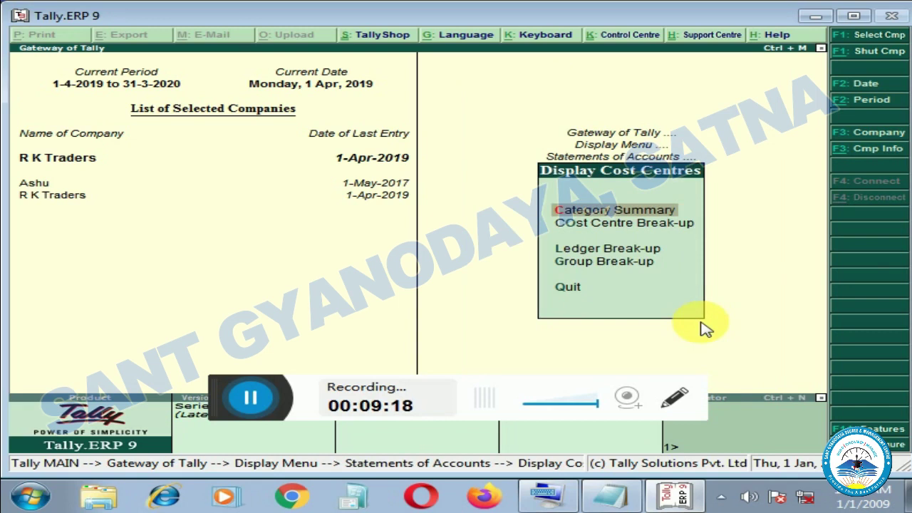
pyautogui.press('Return')
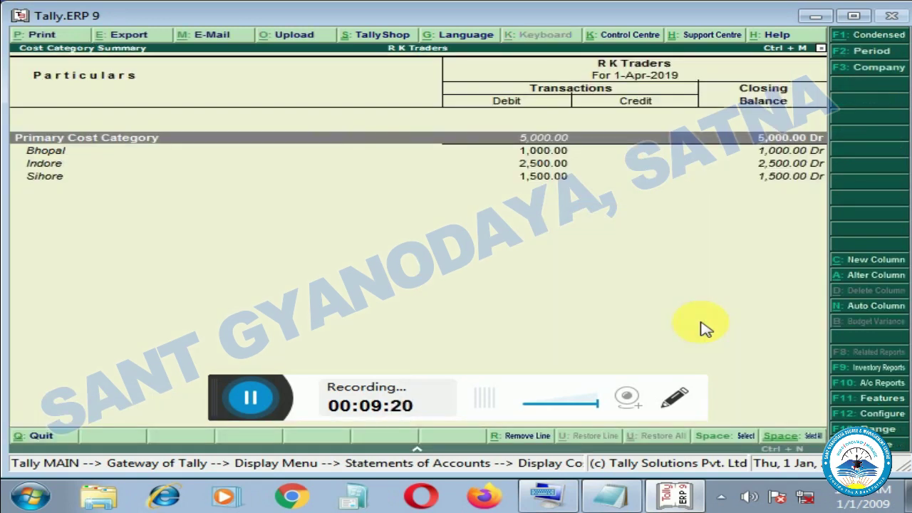
pyautogui.press('Down')
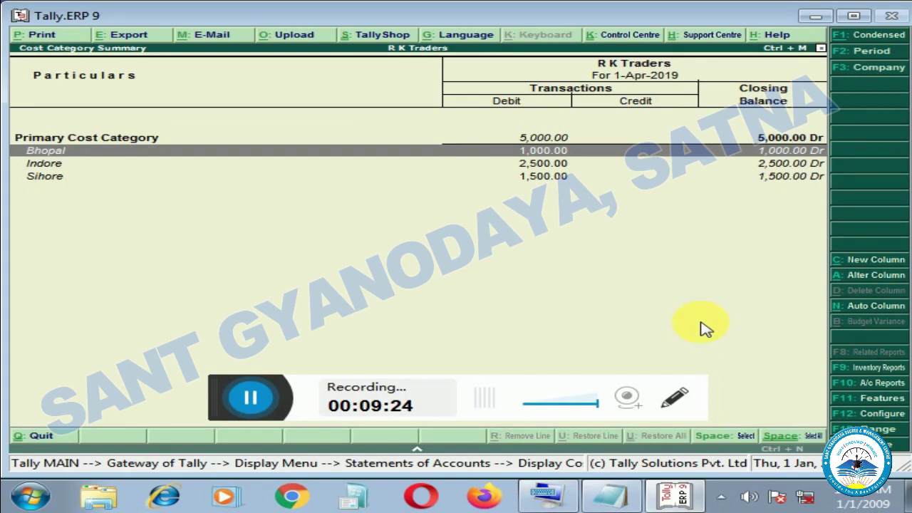
pyautogui.press('Down')
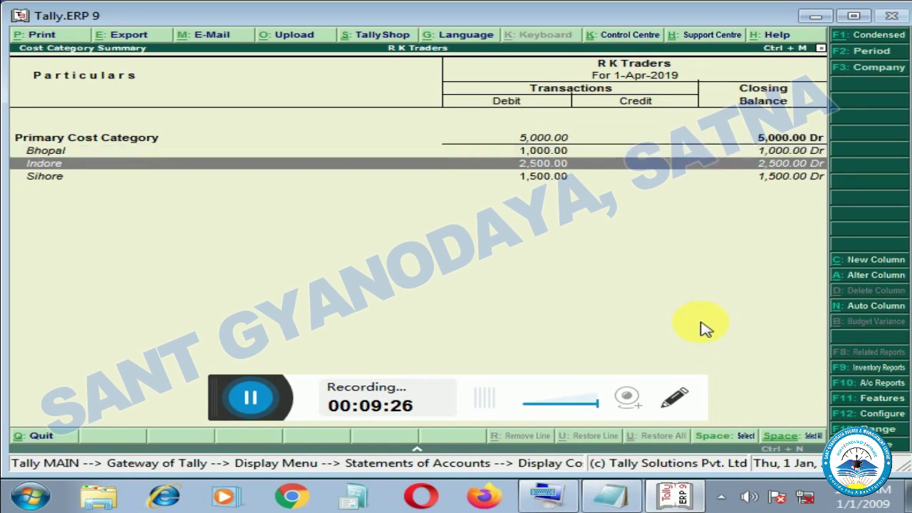
pyautogui.press('Down')
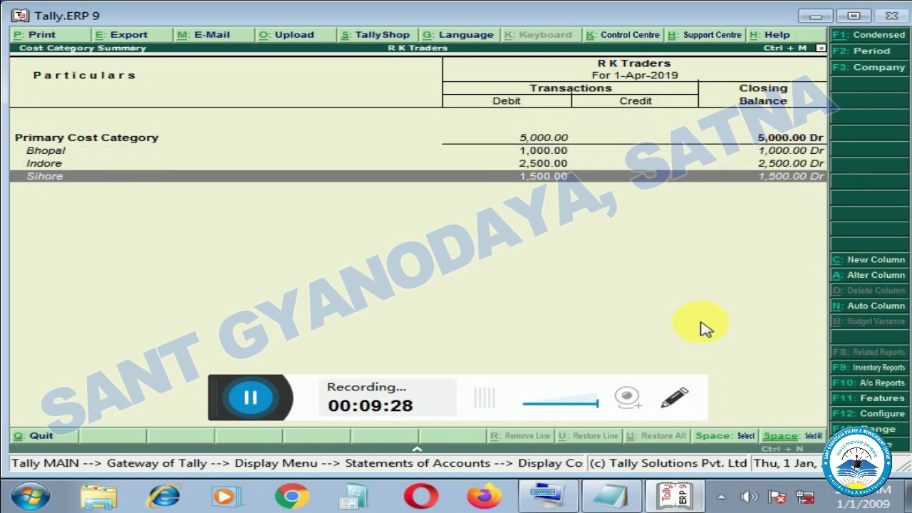